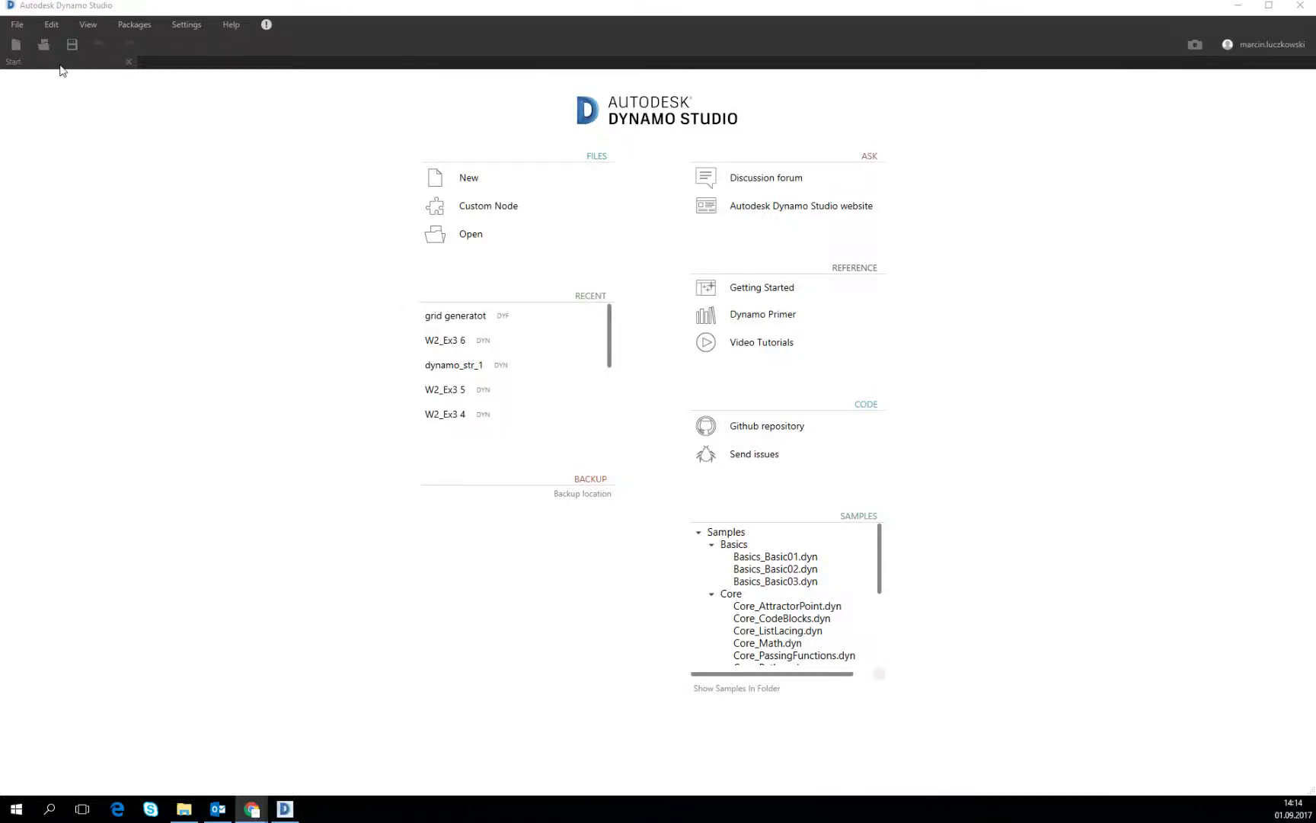
Start a new blank Home workspace and expand the Analyze library category.
left_click(466, 178)
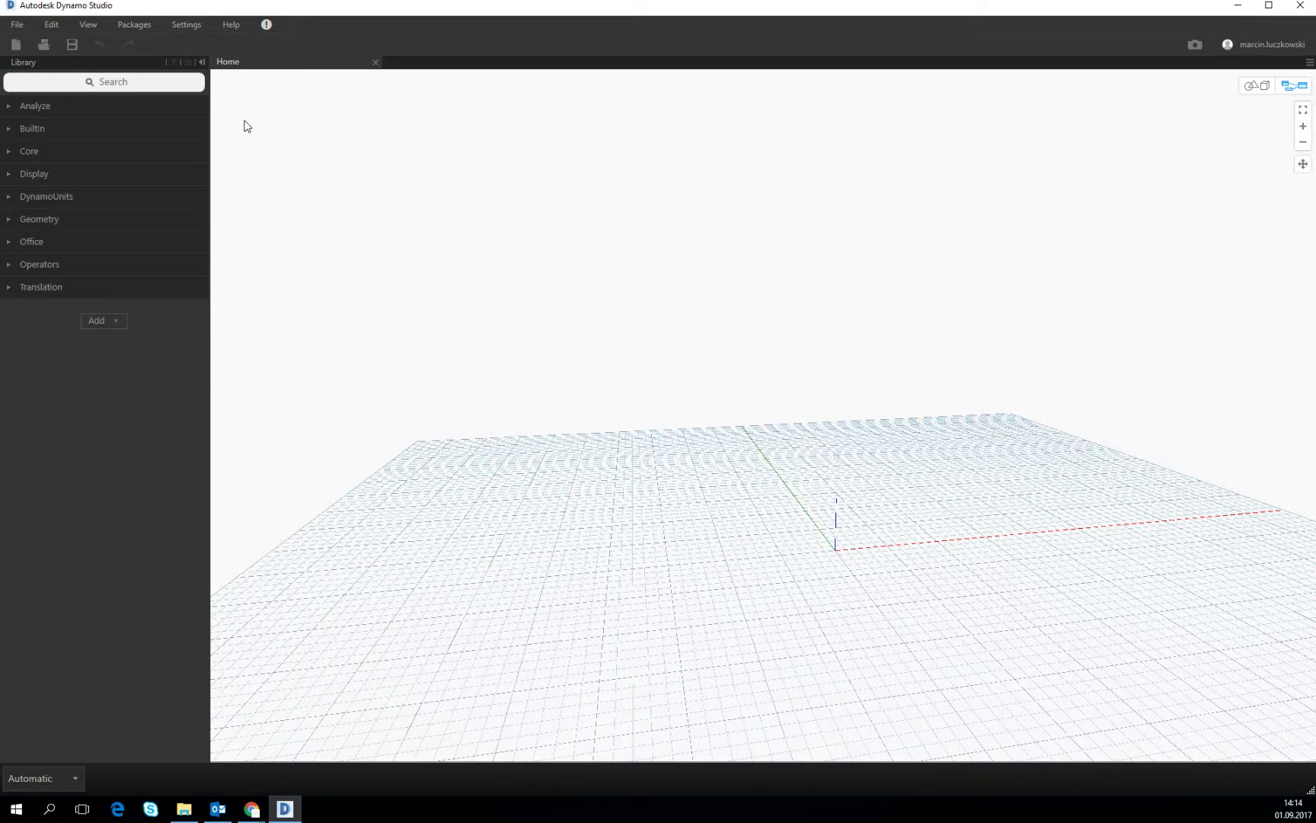
left_click(11, 108)
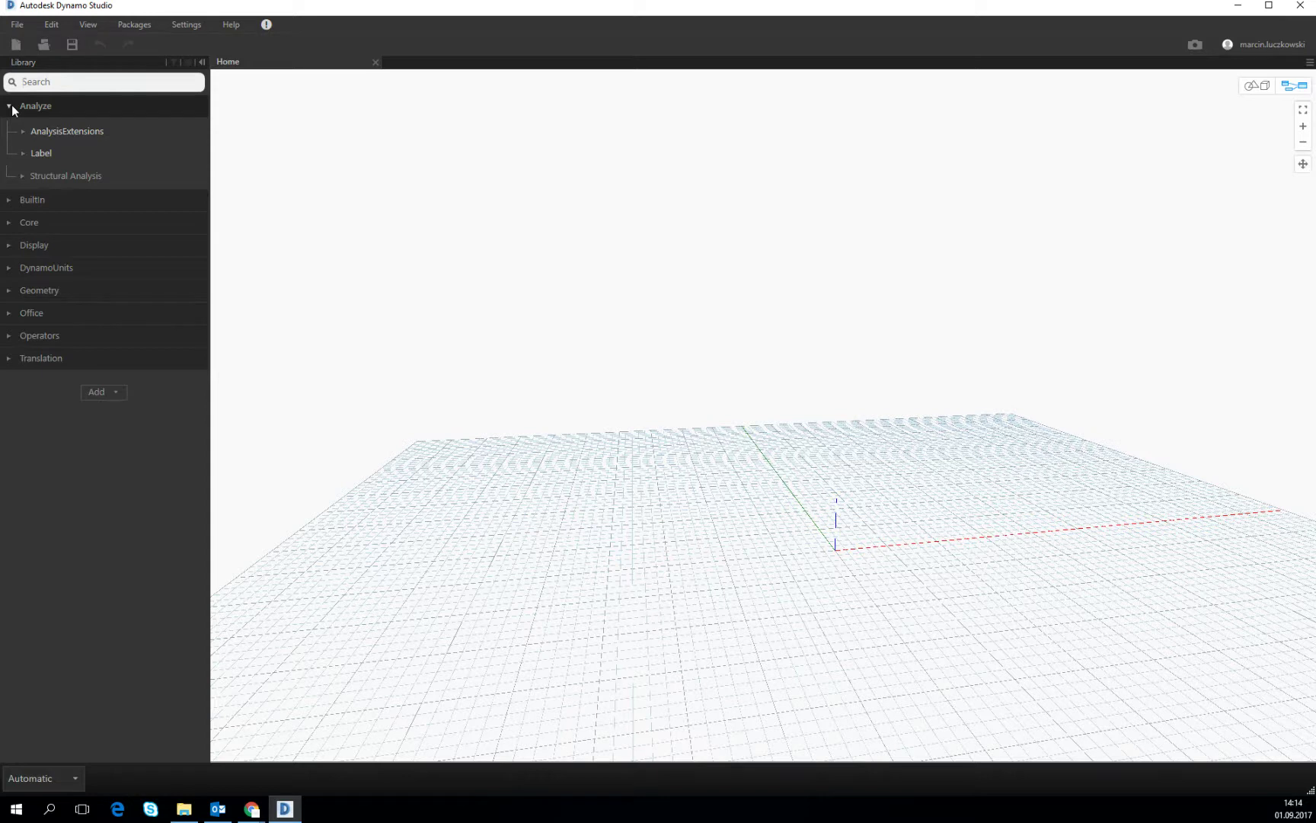
Collapse the Analyze category and expand the Geometry category in the library.
left_click(11, 105)
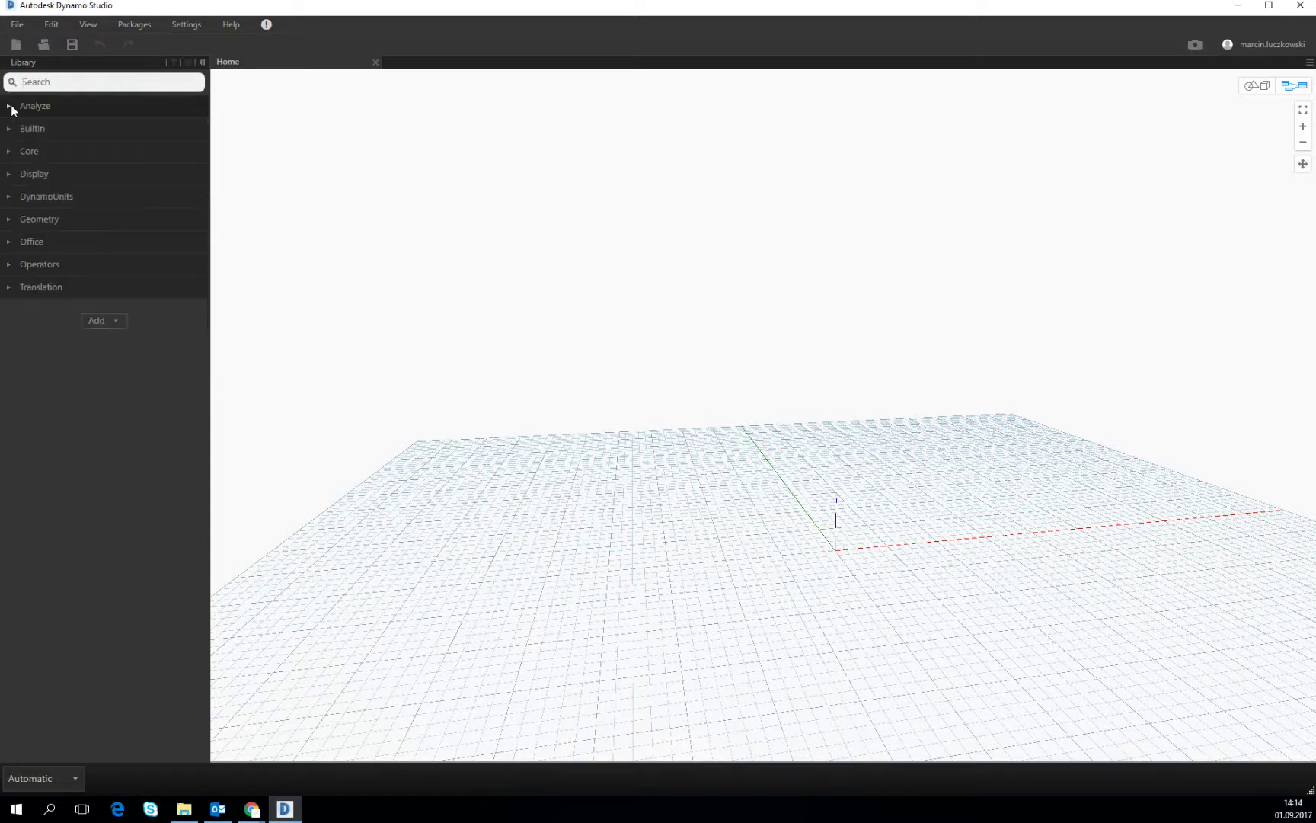
left_click(9, 220)
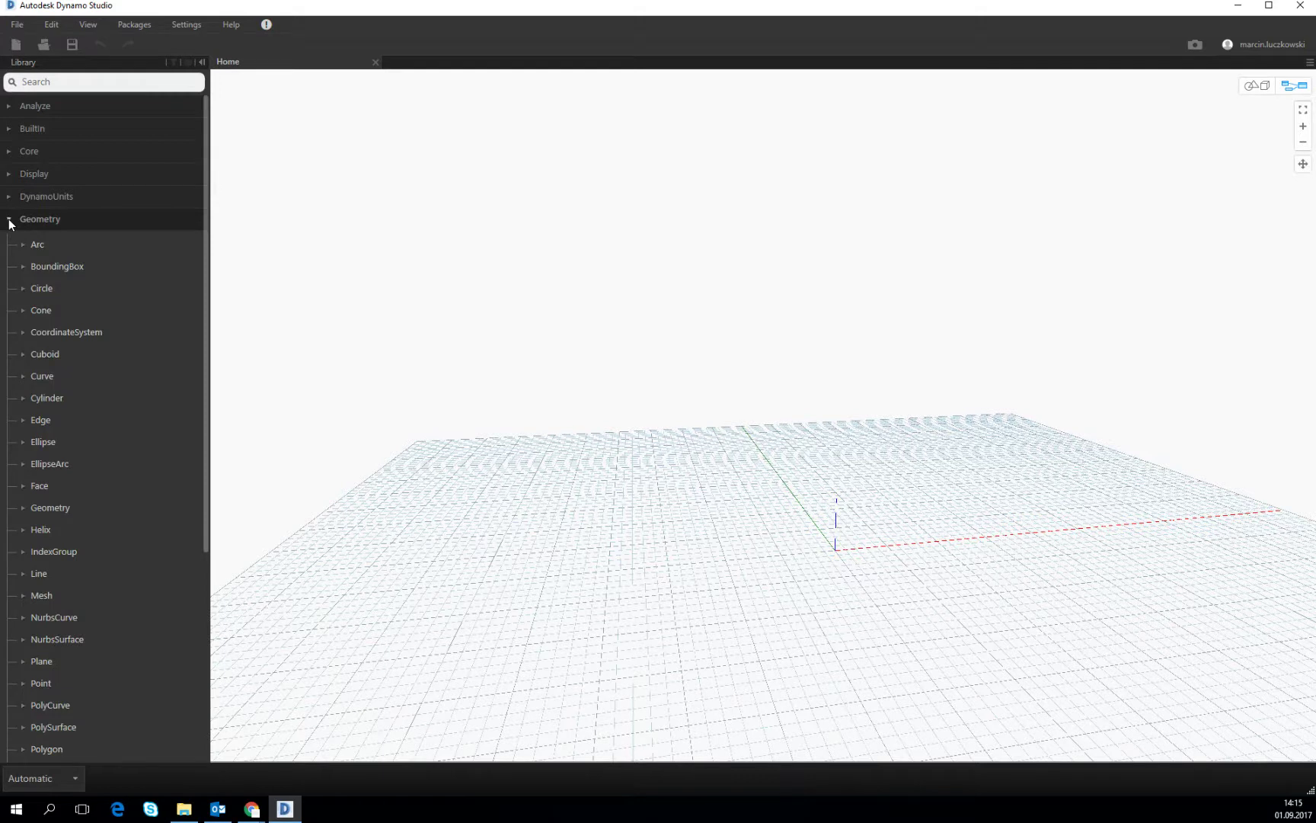
left_click(9, 220)
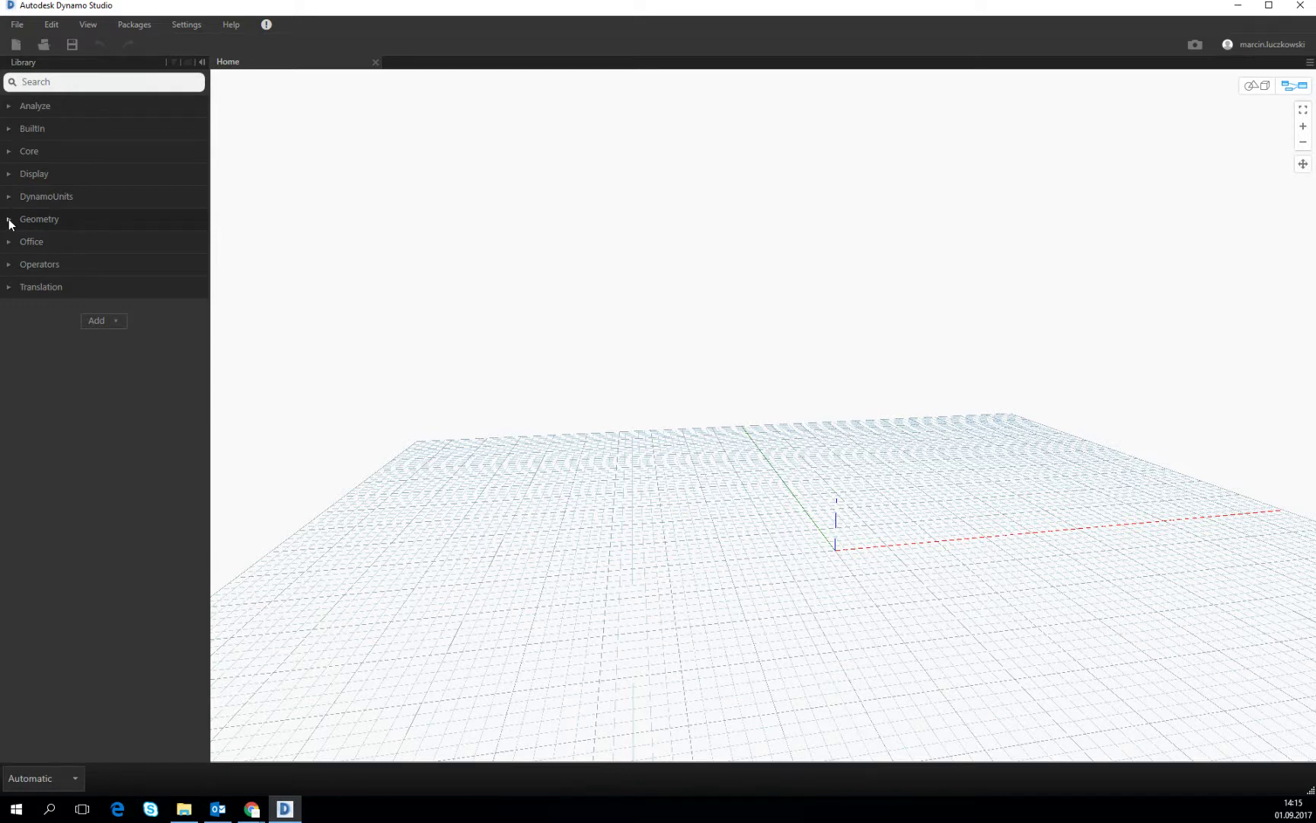
left_click(9, 220)
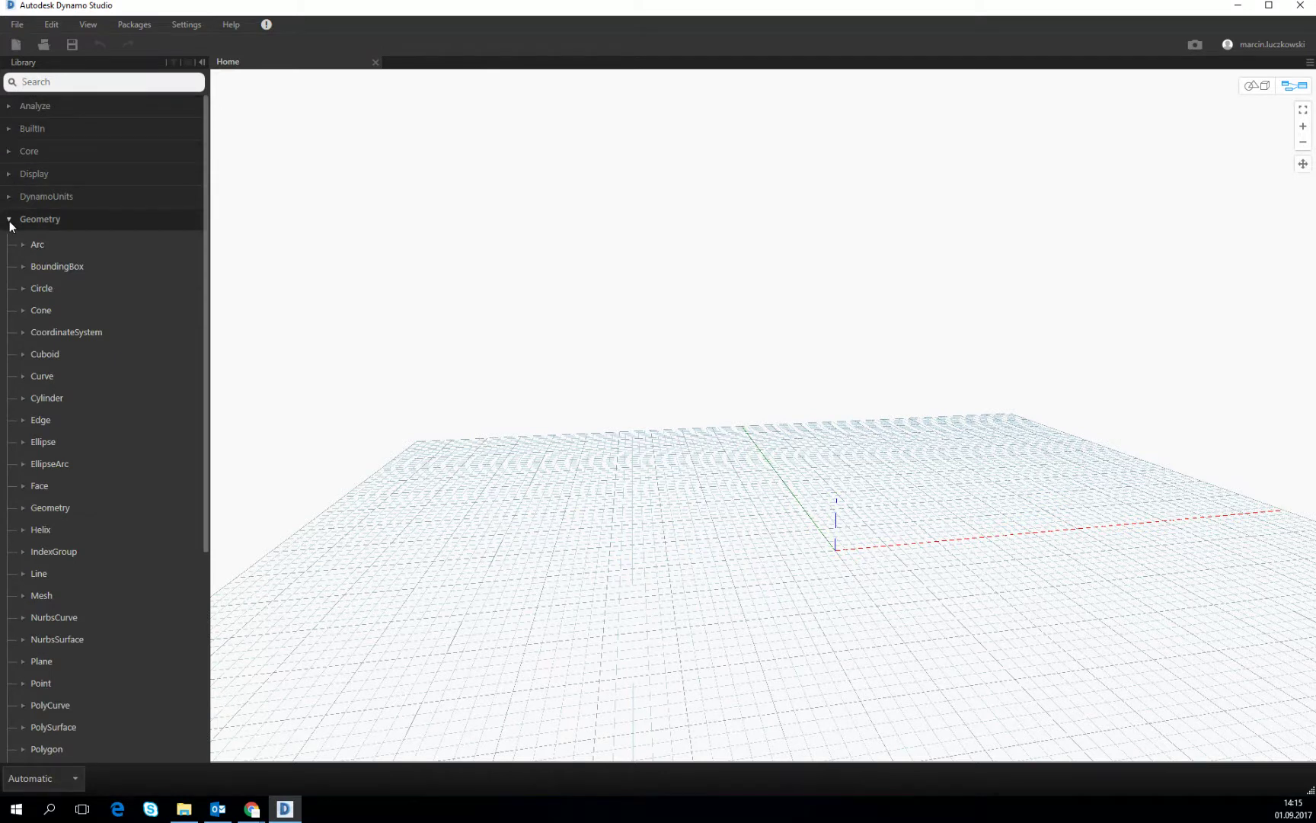
Scroll through Geometry's subcategories and expand Point to list its nodes.
scroll(93, 346, "down", 8)
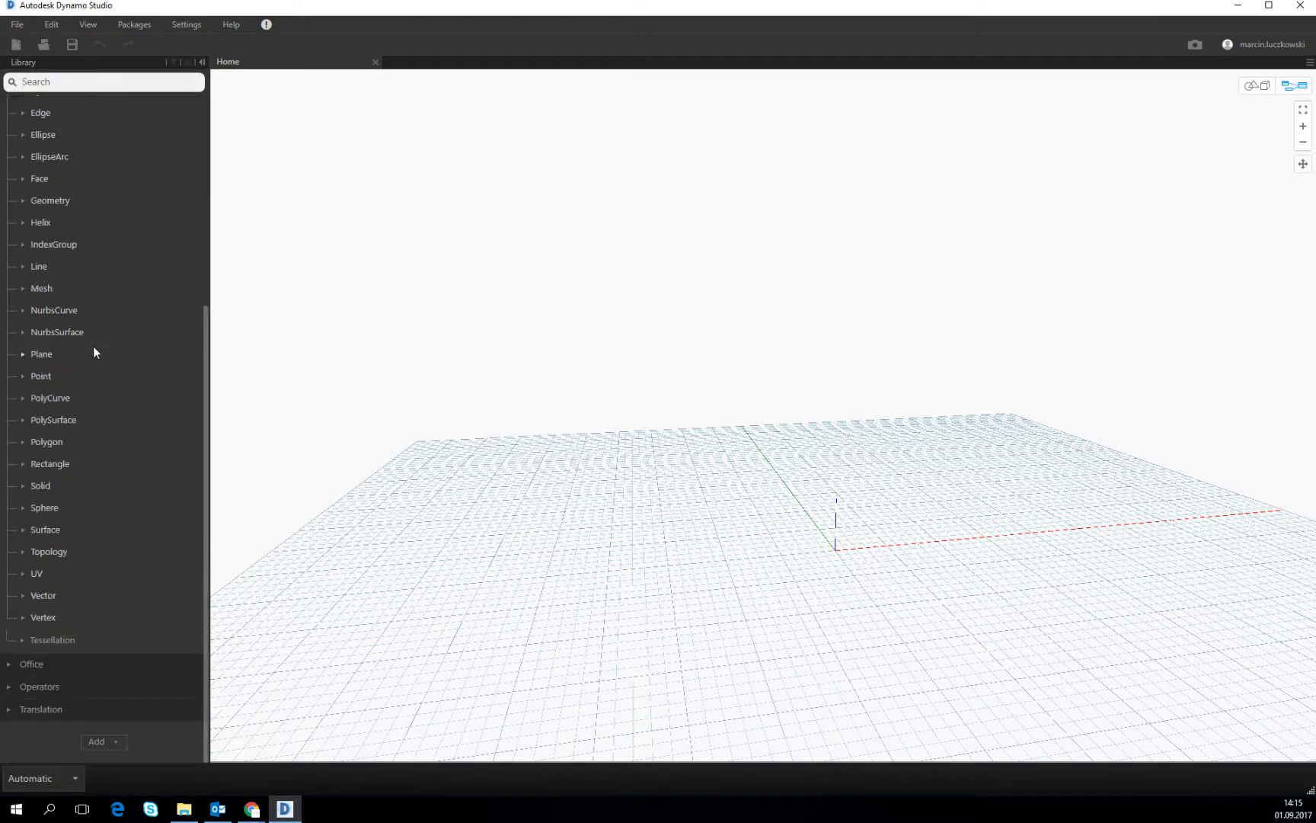
scroll(93, 346, "up", 6)
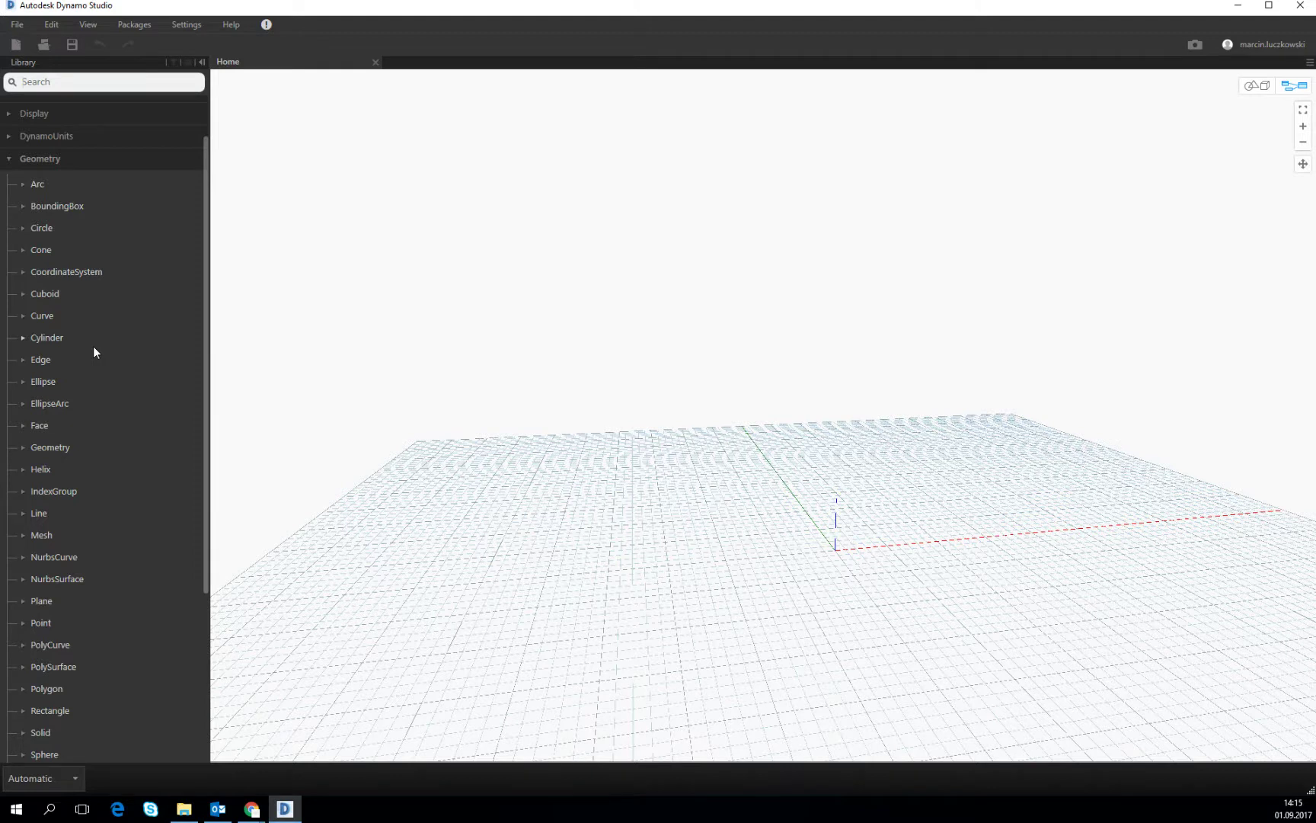
scroll(94, 347, "down", 6)
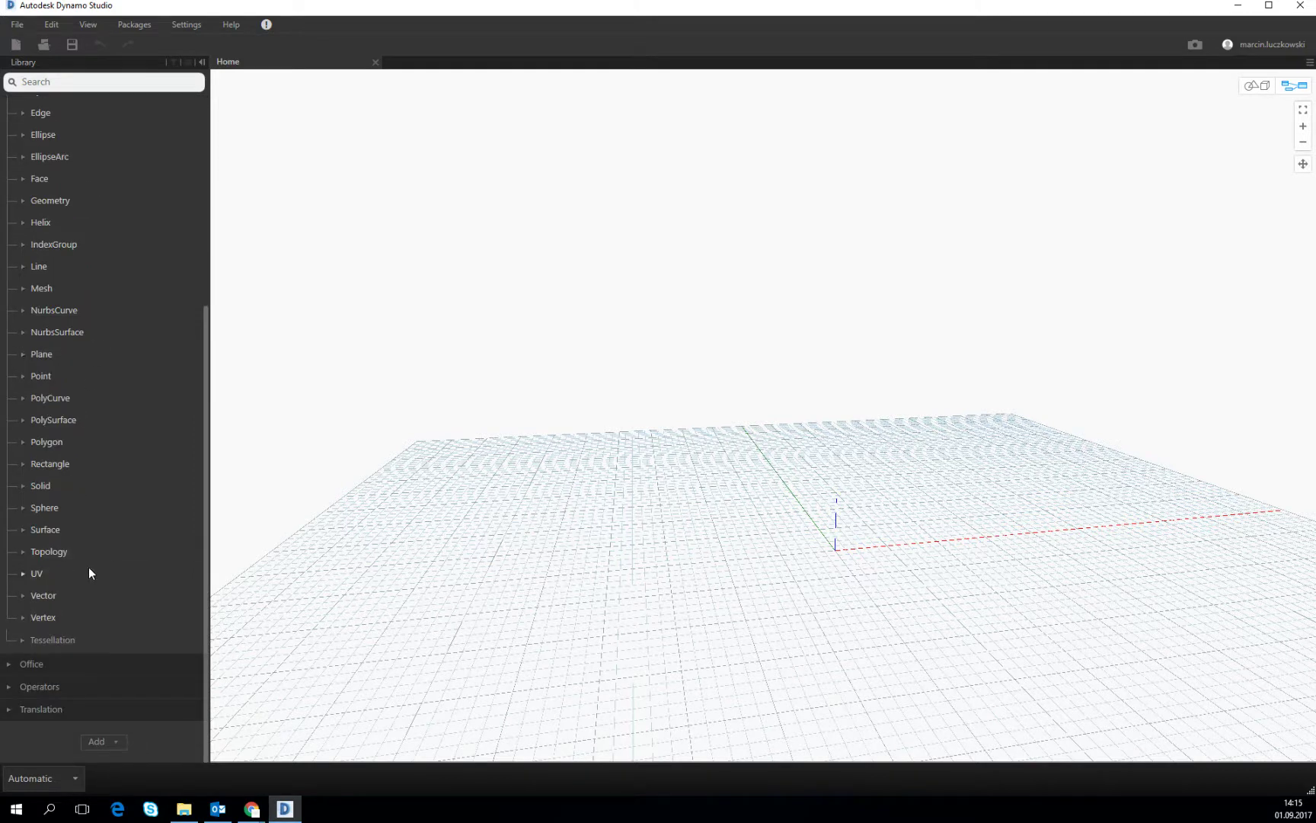
scroll(80, 495, "up", 8)
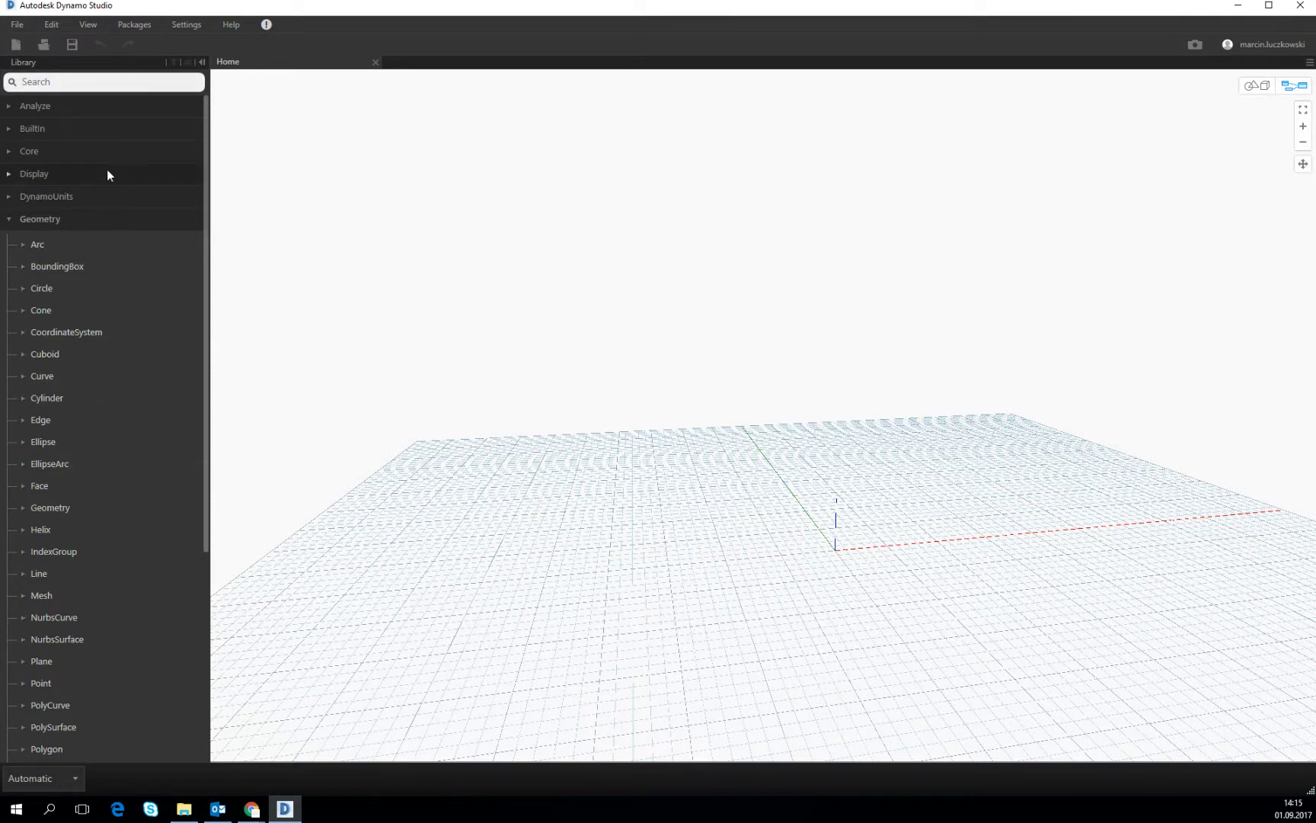
scroll(49, 411, "down", 8)
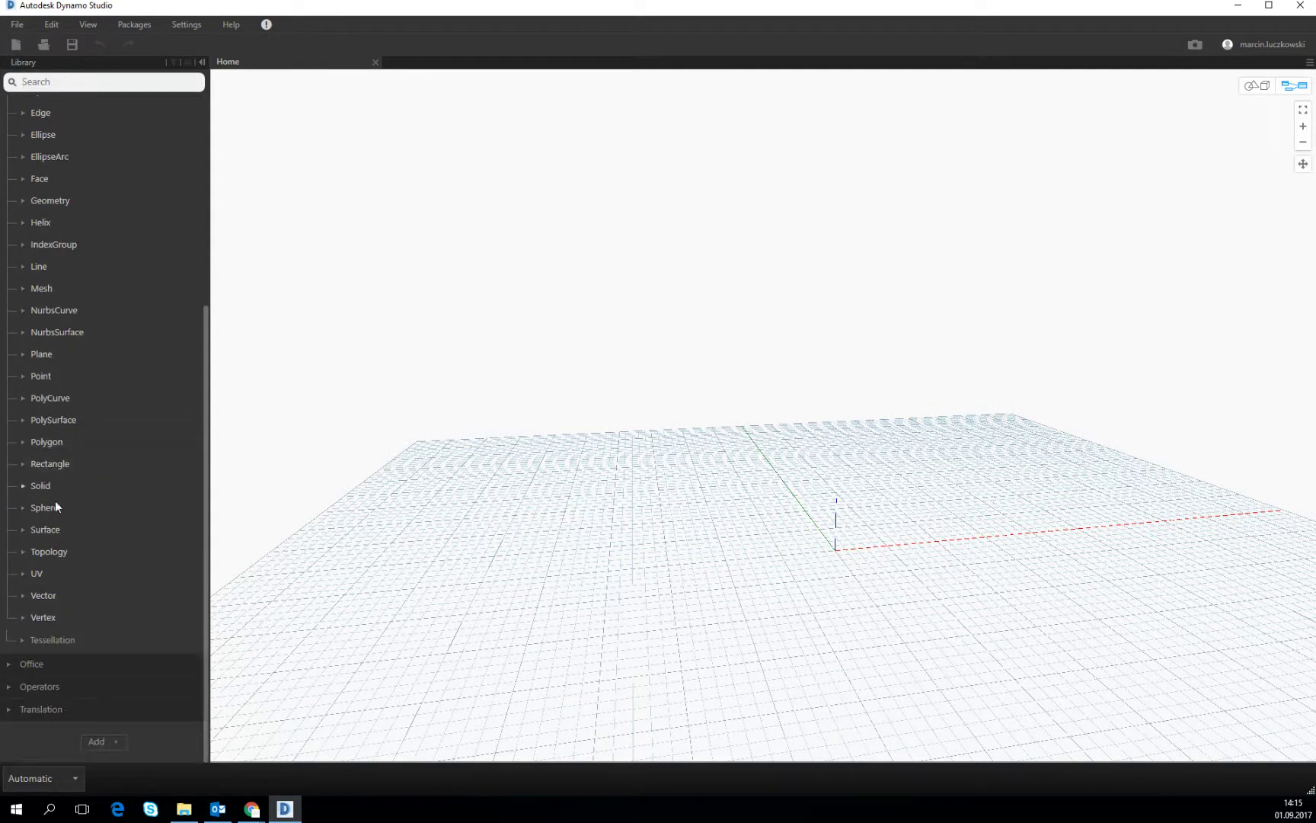
scroll(39, 426, "up", 8)
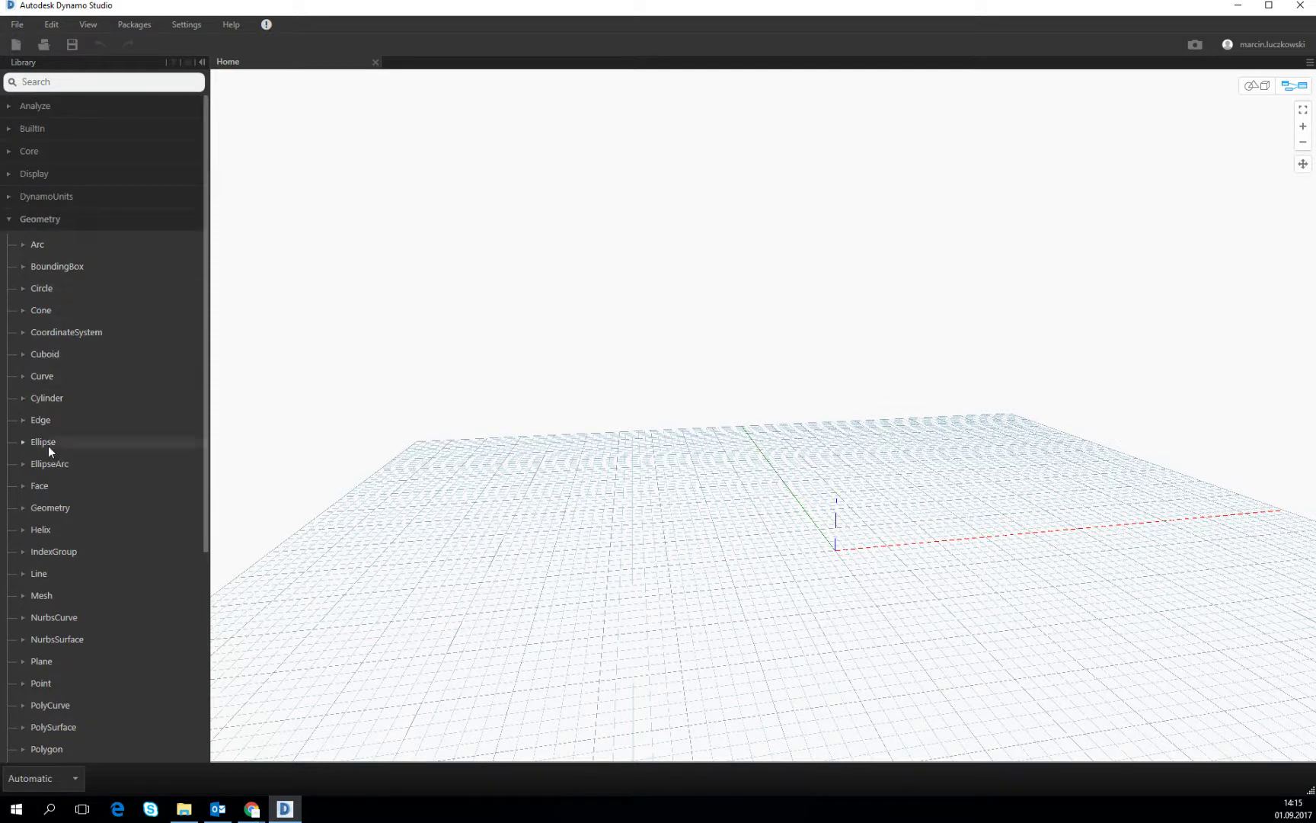
scroll(48, 438, "down", 4)
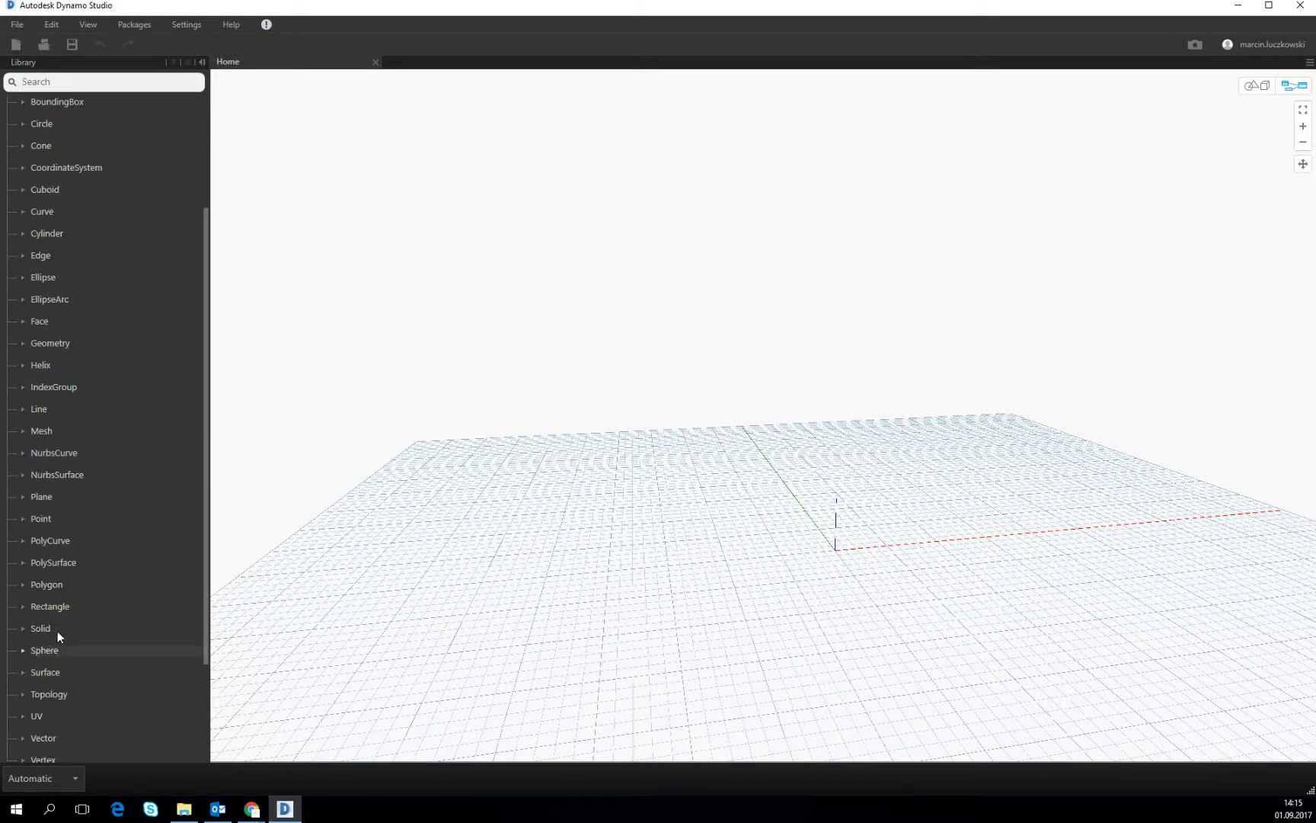
left_click(40, 521)
Scroll down the Point node list to see nodes like ByCoordinates and Origin.
scroll(94, 534, "down", 6)
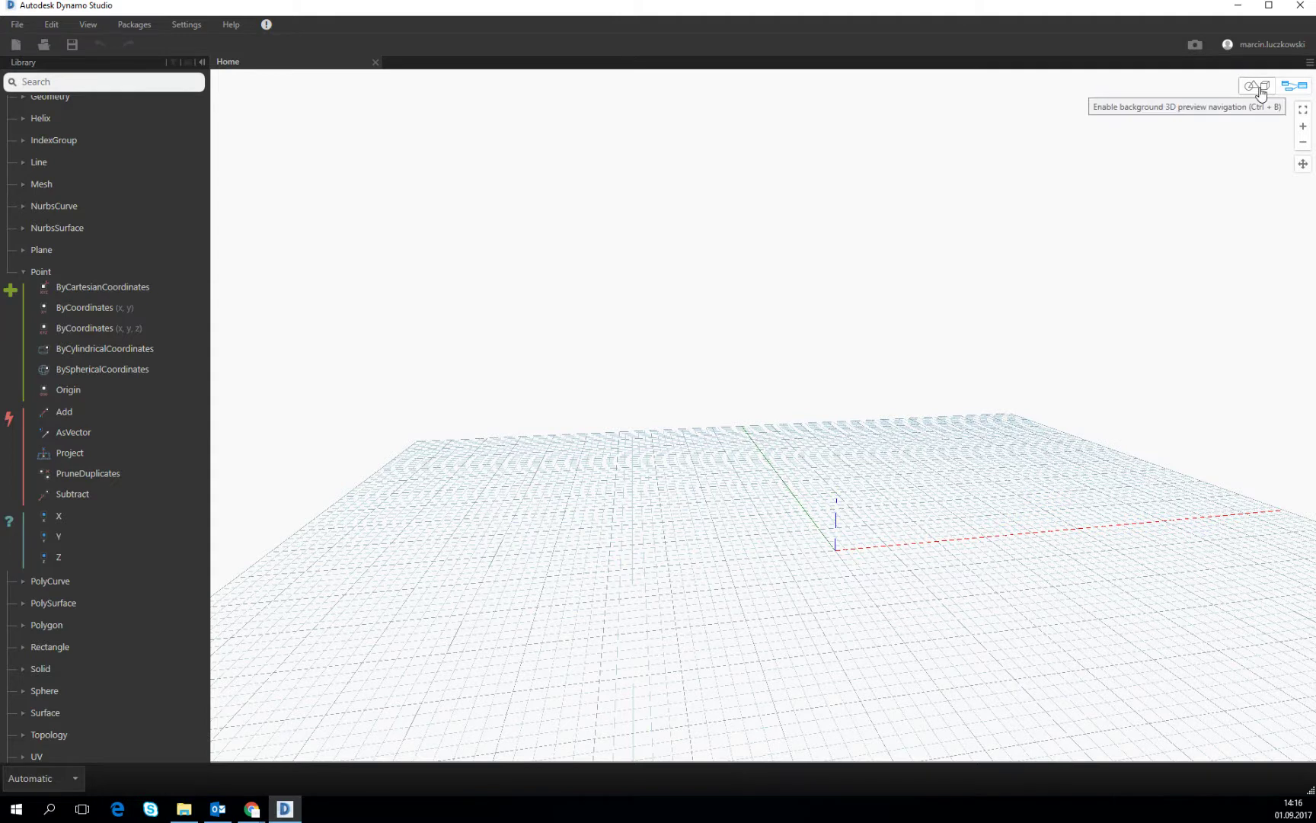
Switch the canvas to graph view navigation and open the run-mode dropdown.
left_click(1300, 90)
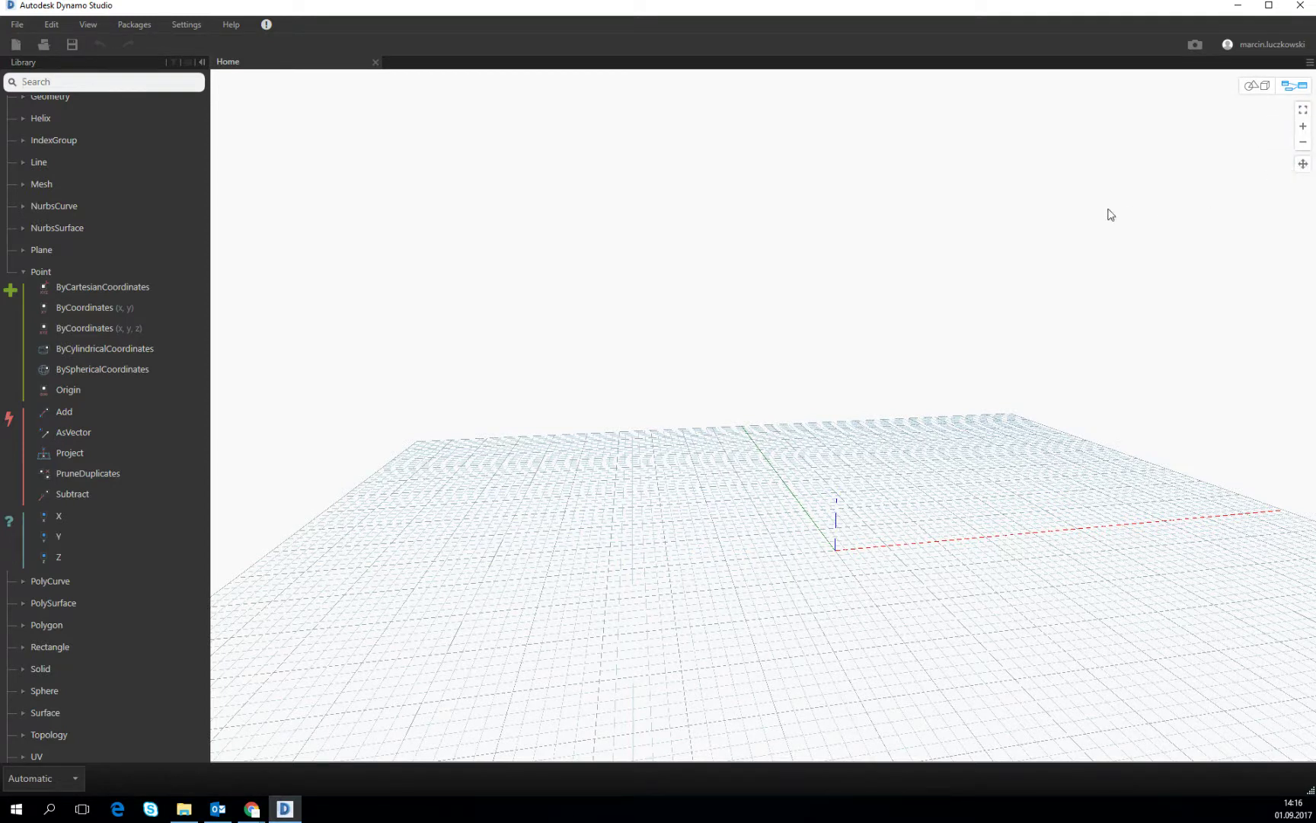
scroll(124, 357, "up", 6)
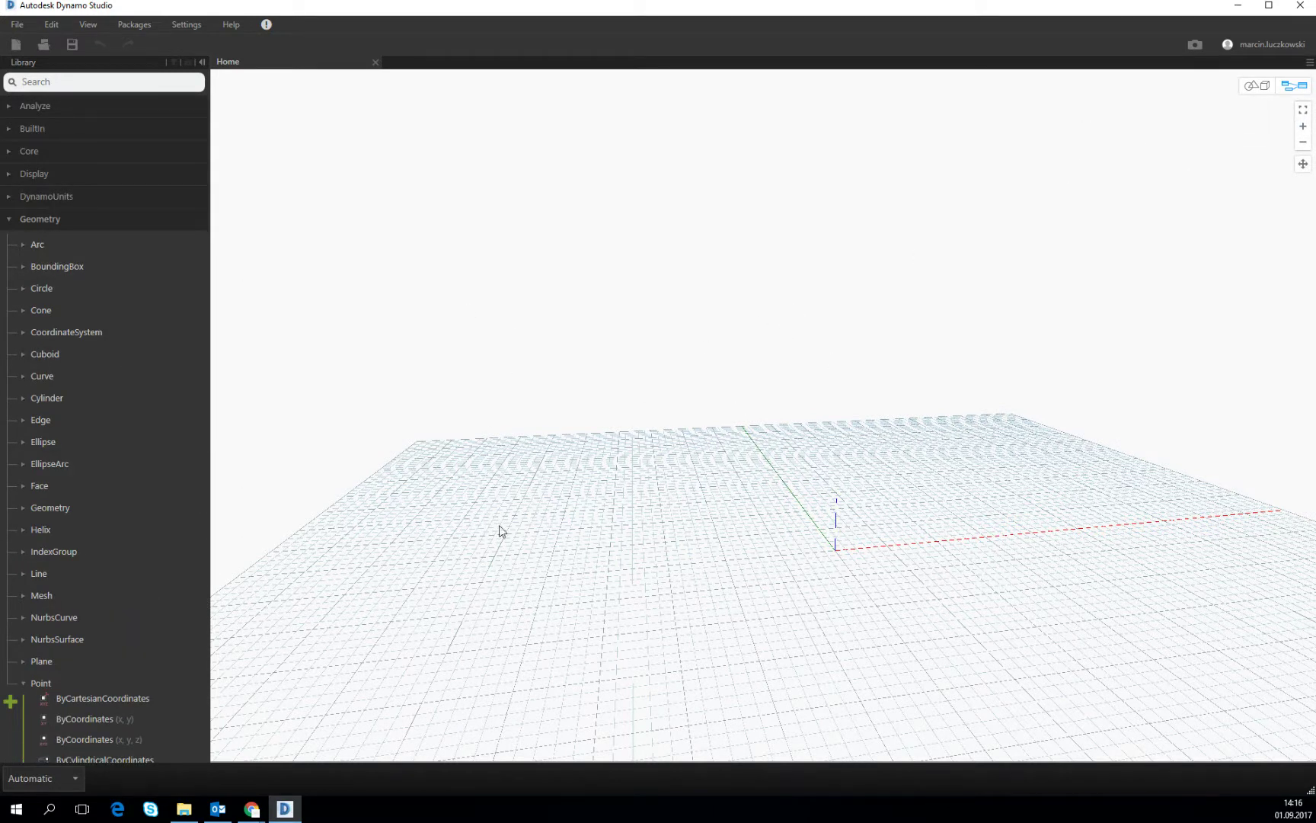
left_click(71, 779)
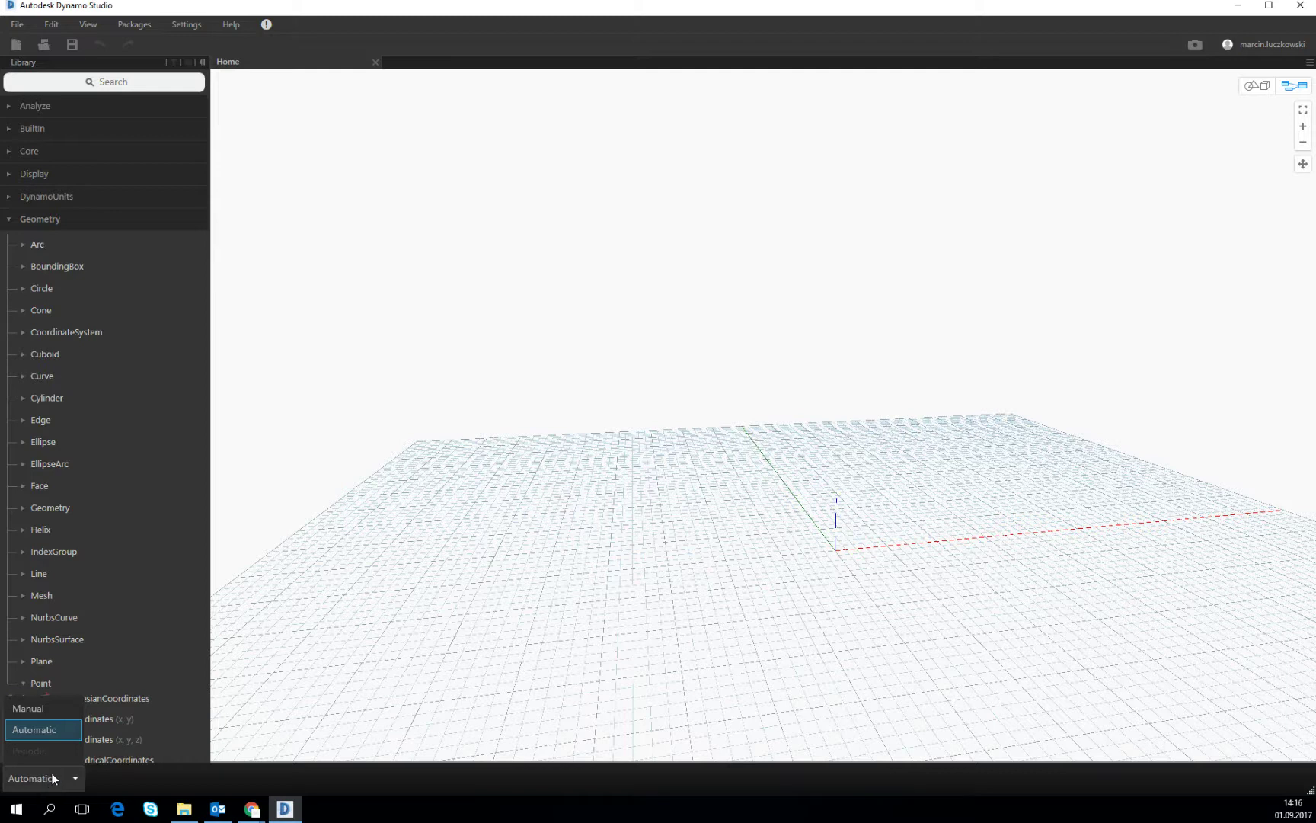
Choose Manual run mode, then reopen and close the dropdown keeping Manual.
left_click(58, 707)
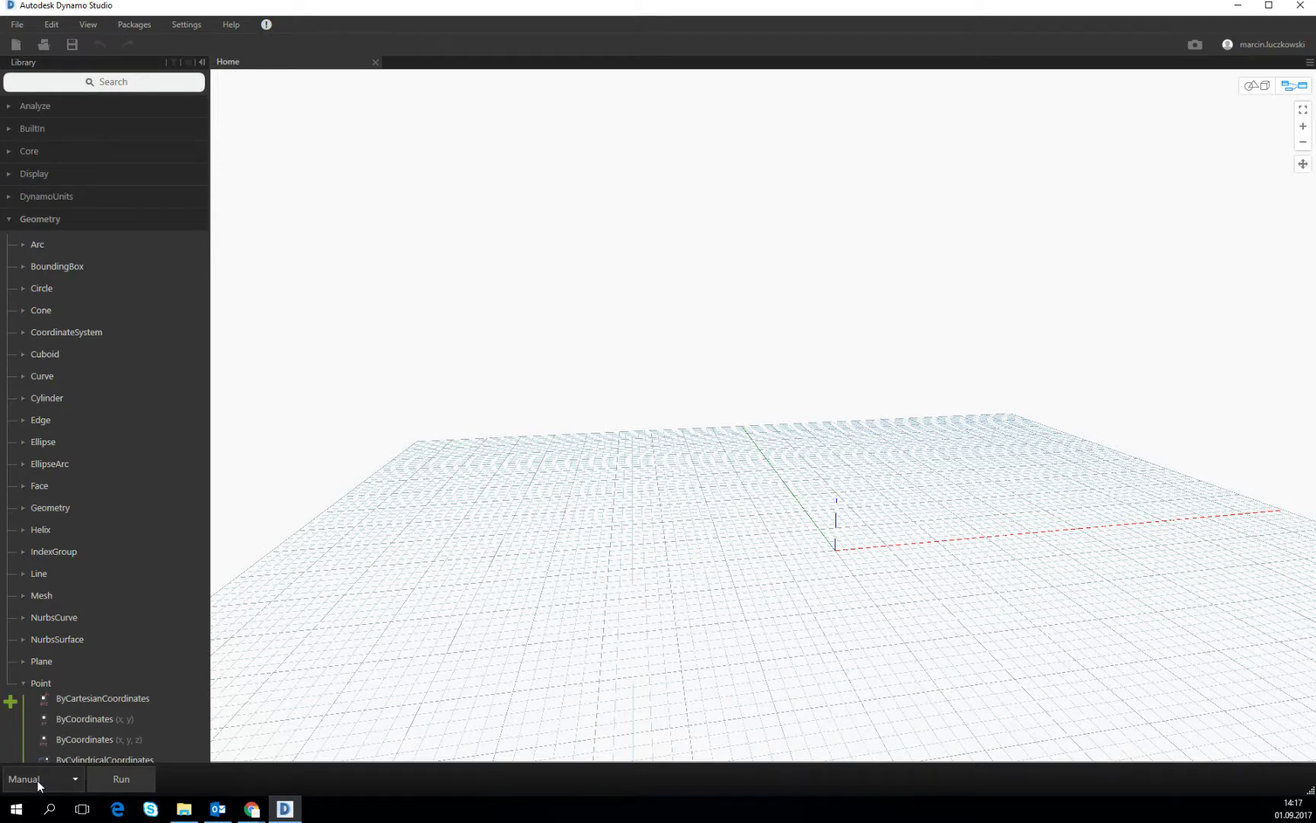
left_click(38, 780)
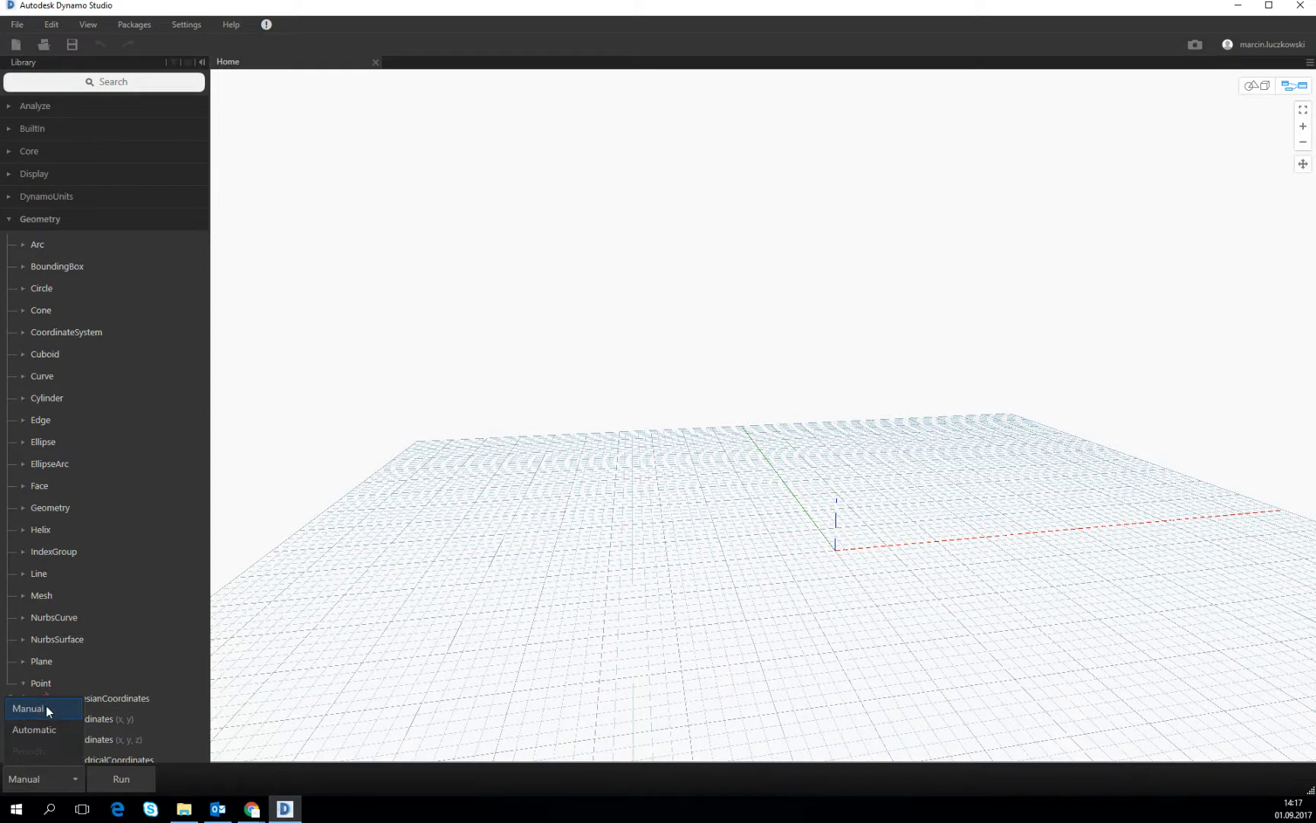
left_click(196, 784)
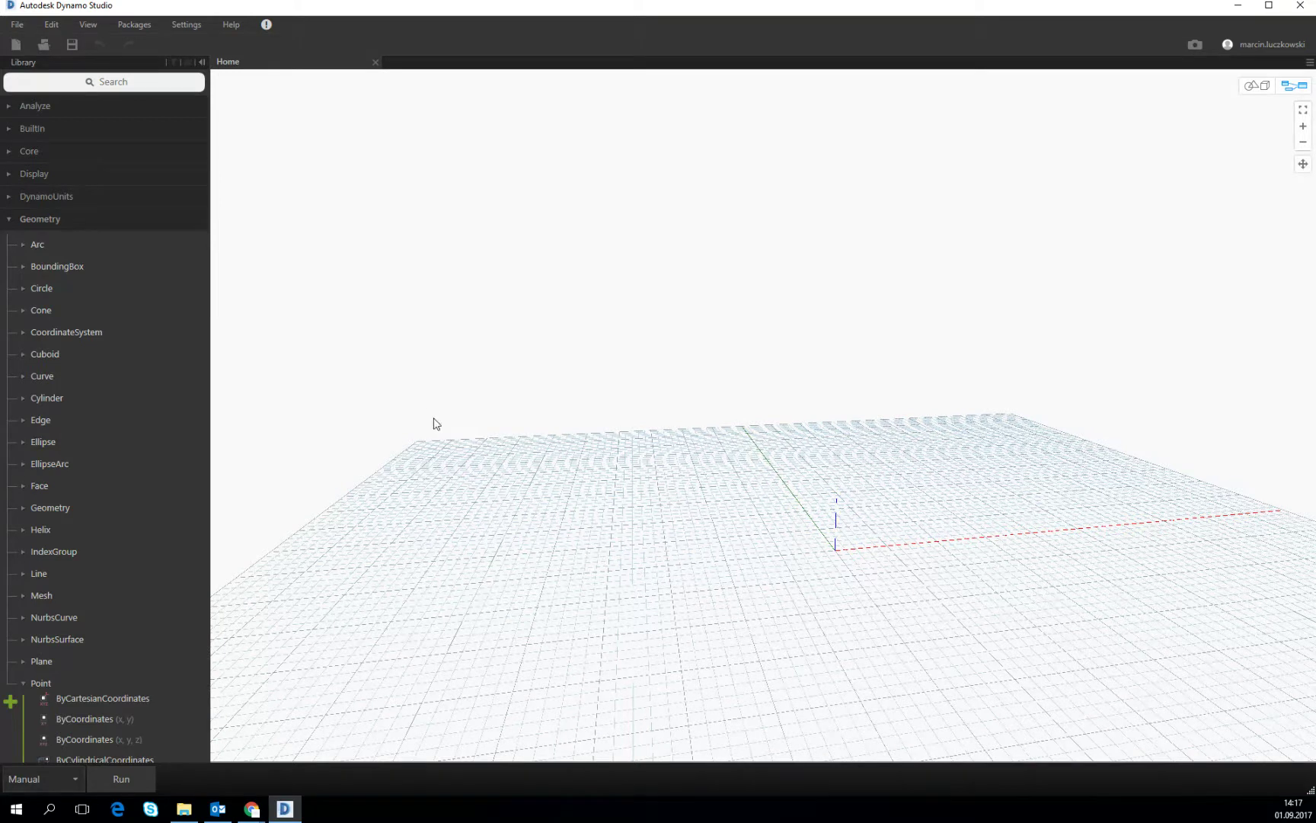
Search 'point' on the canvas and place Point.ByCoordinates and Point.ByCartesianCoordinates nodes.
right_click(458, 375)
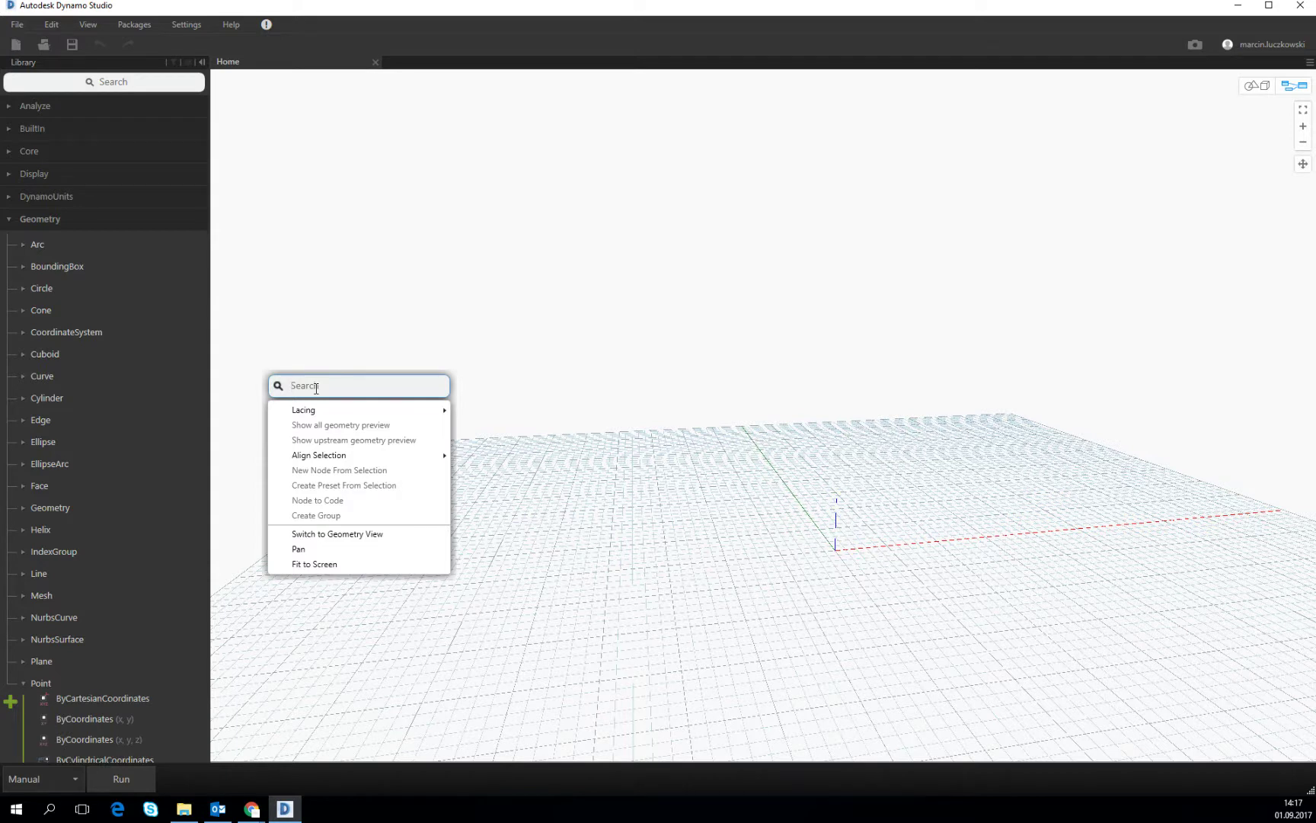
type("point")
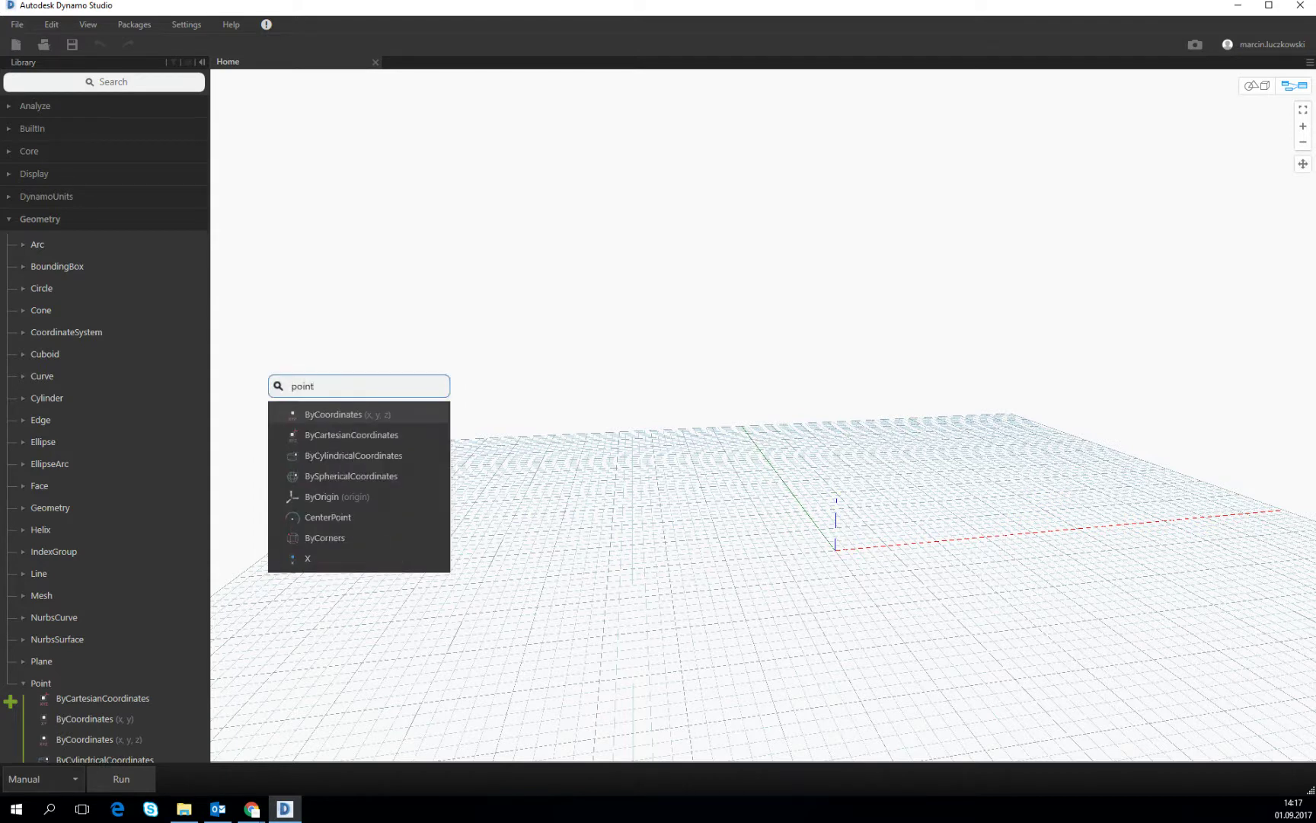
left_click(340, 413)
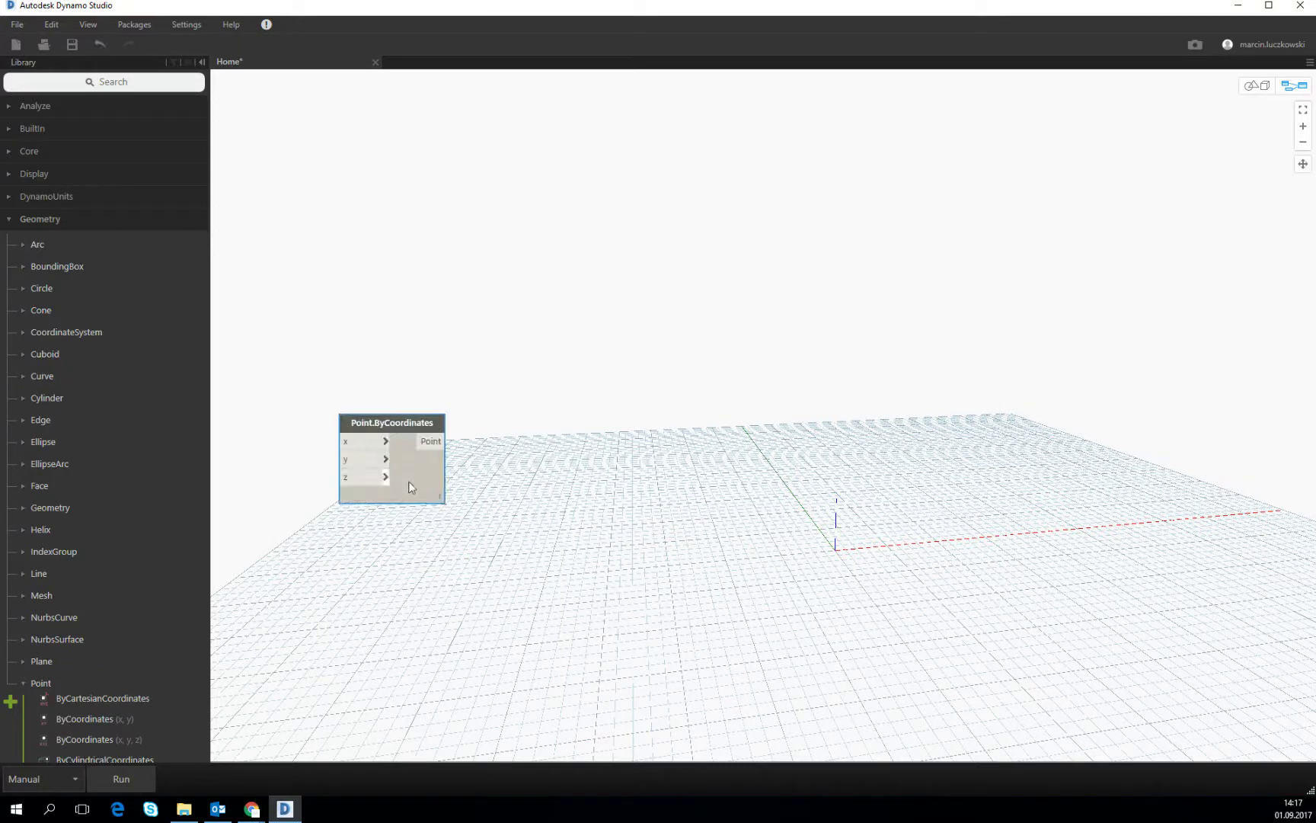
mouse_move(114, 698)
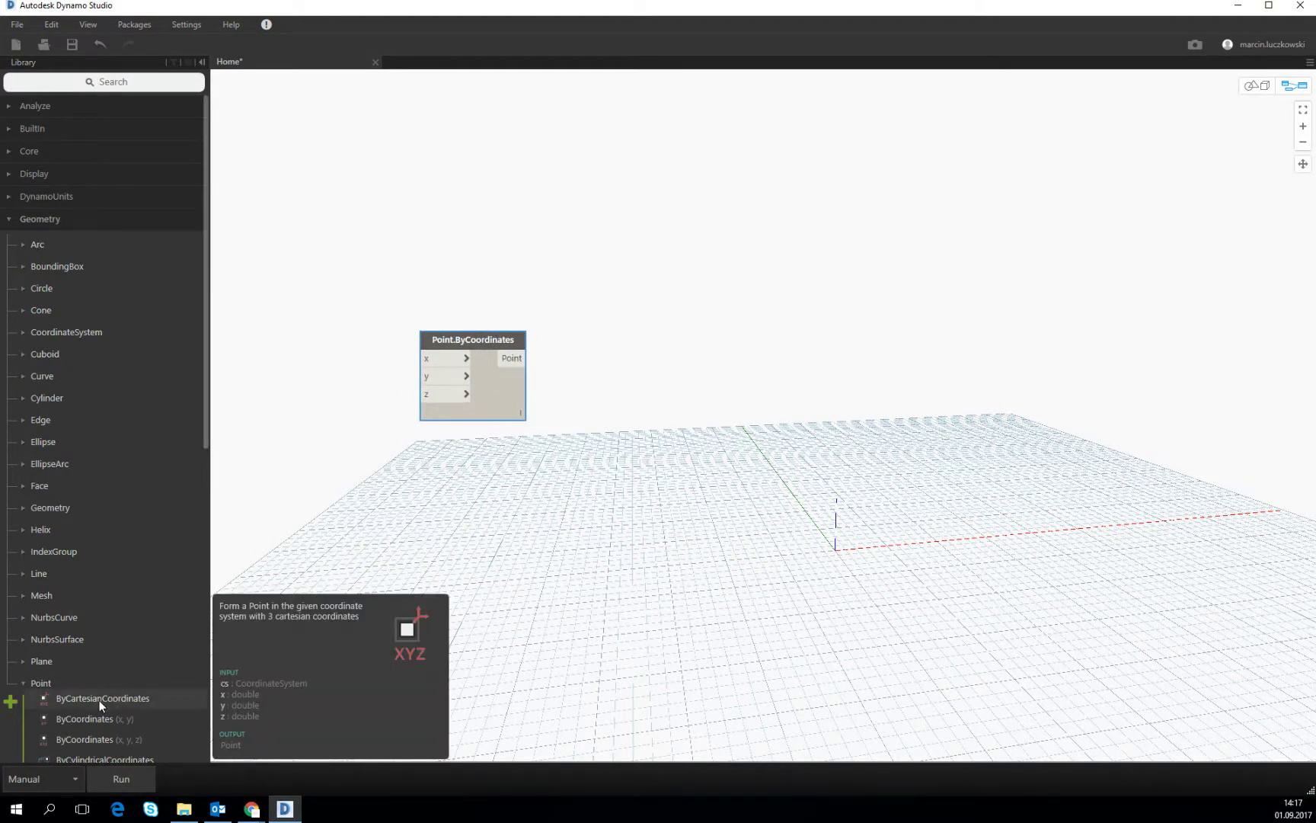
left_click(99, 698)
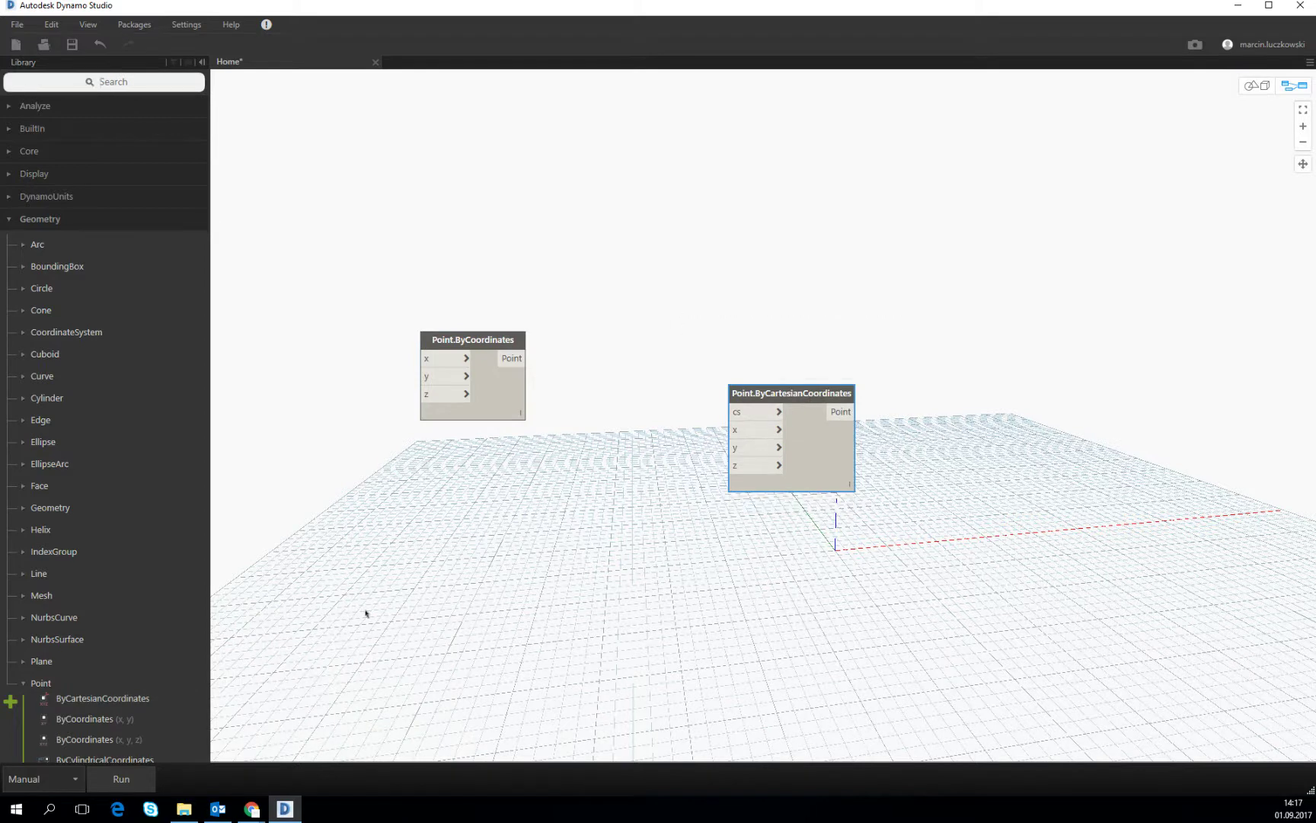
Replace the extra node with Point.ByCoordinates (x, y, z), positioned below the first node.
key("Delete")
left_click(122, 720)
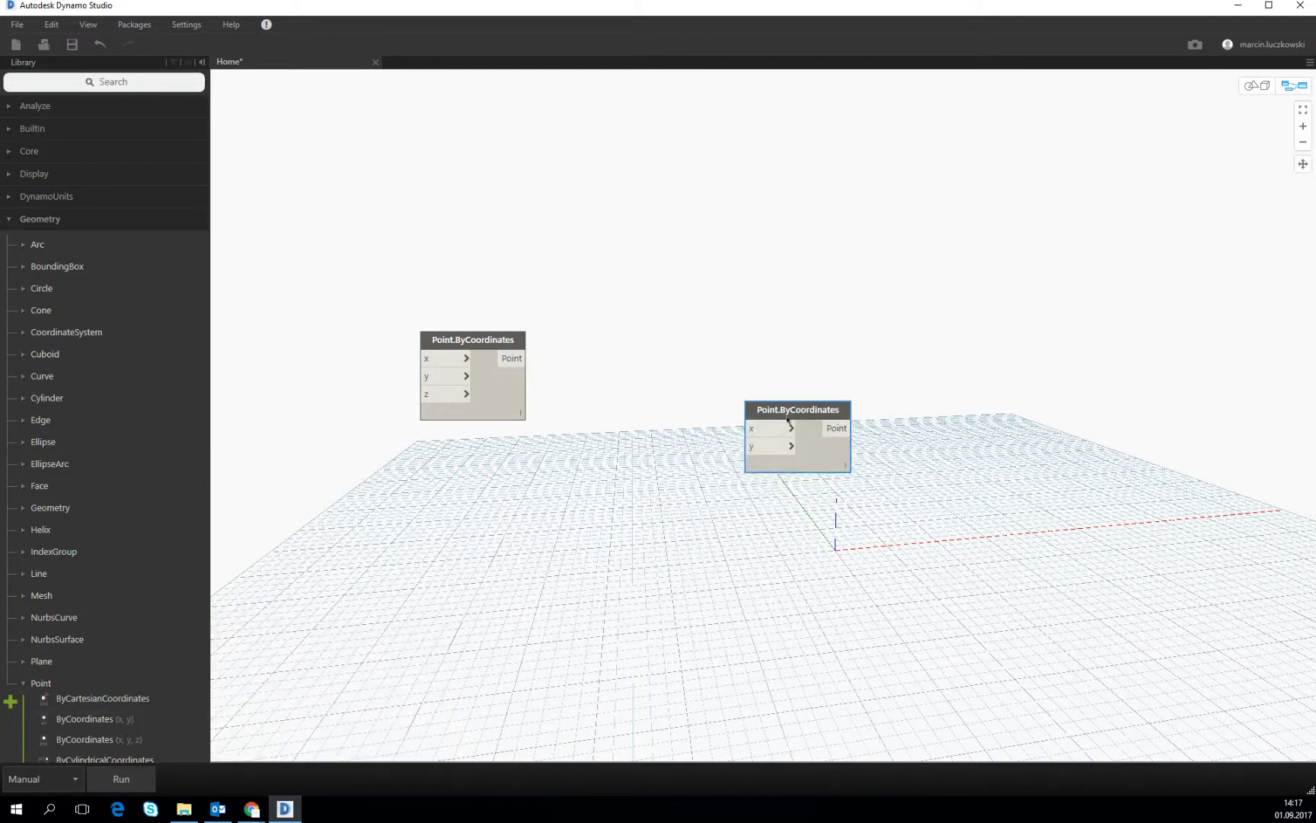
key("Delete")
left_click(117, 740)
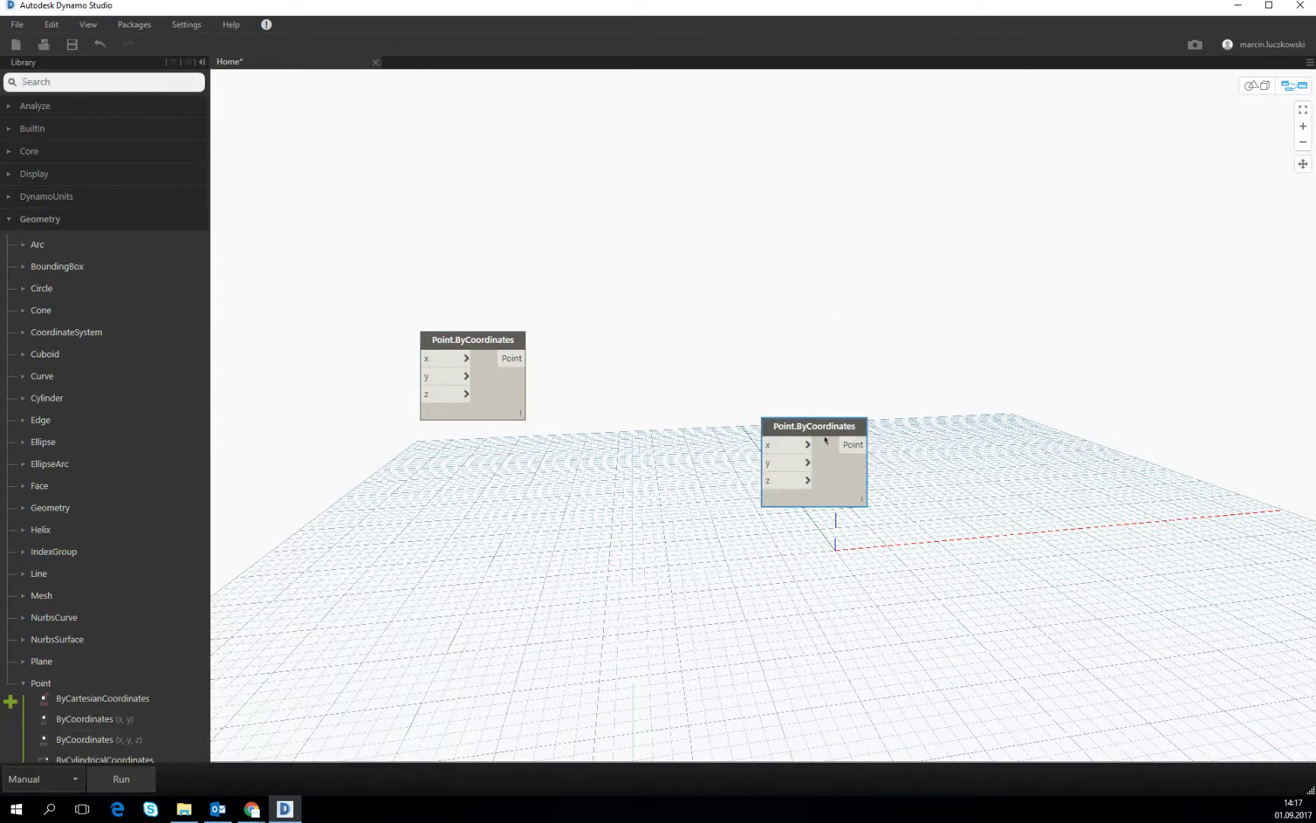
left_click_drag(825, 439, 486, 492)
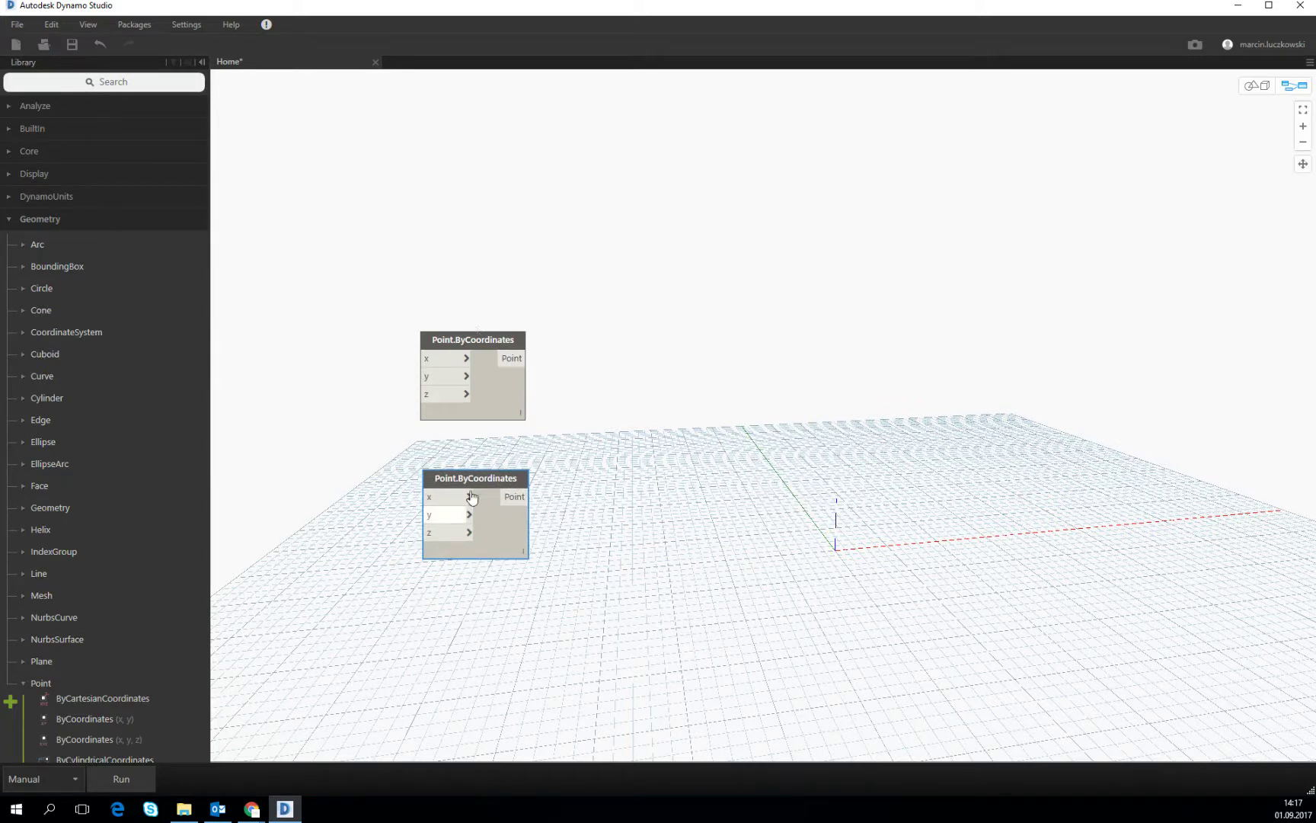
left_click(111, 86)
Search the library for 'point', review the results, and delete the upper Point.ByCoordinates node.
type("popin")
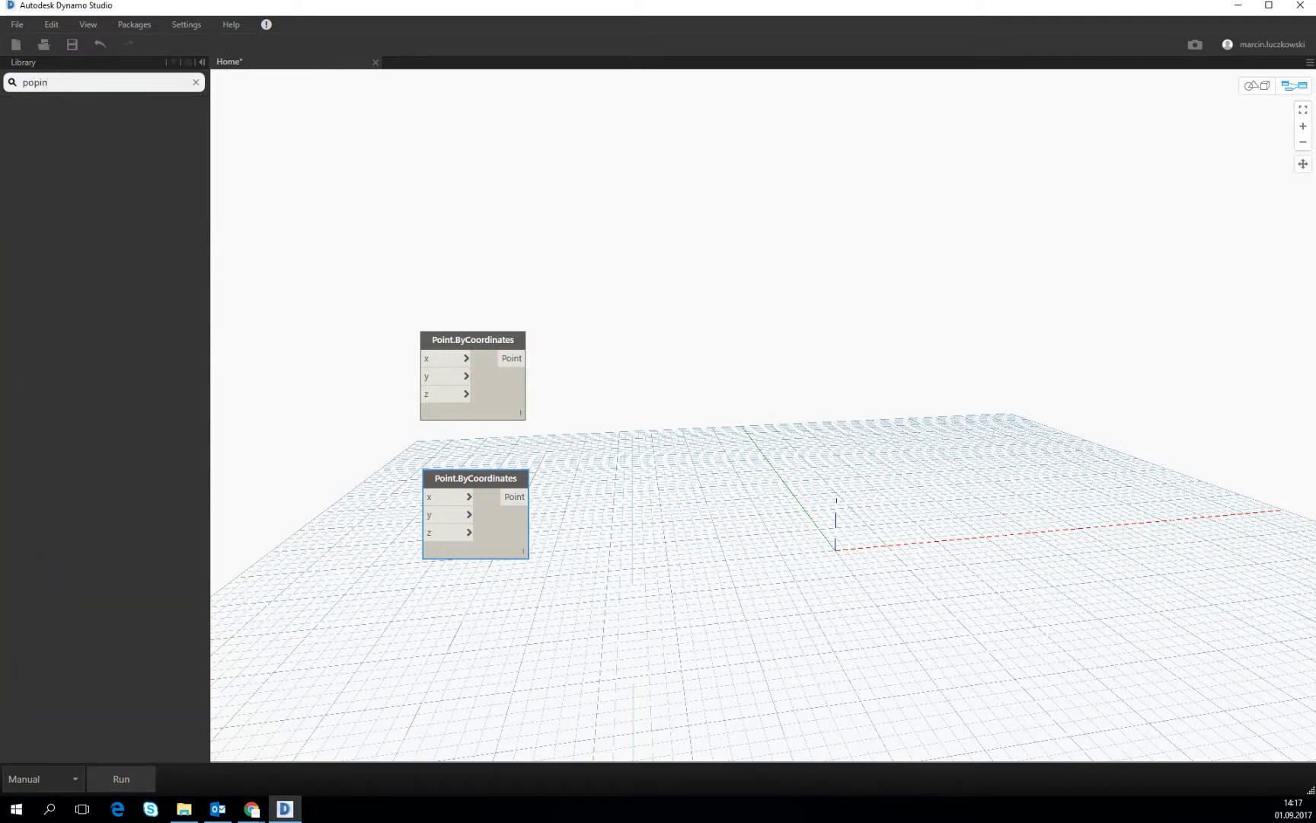
key("BackSpace")
key("BackSpace")
key("BackSpace")
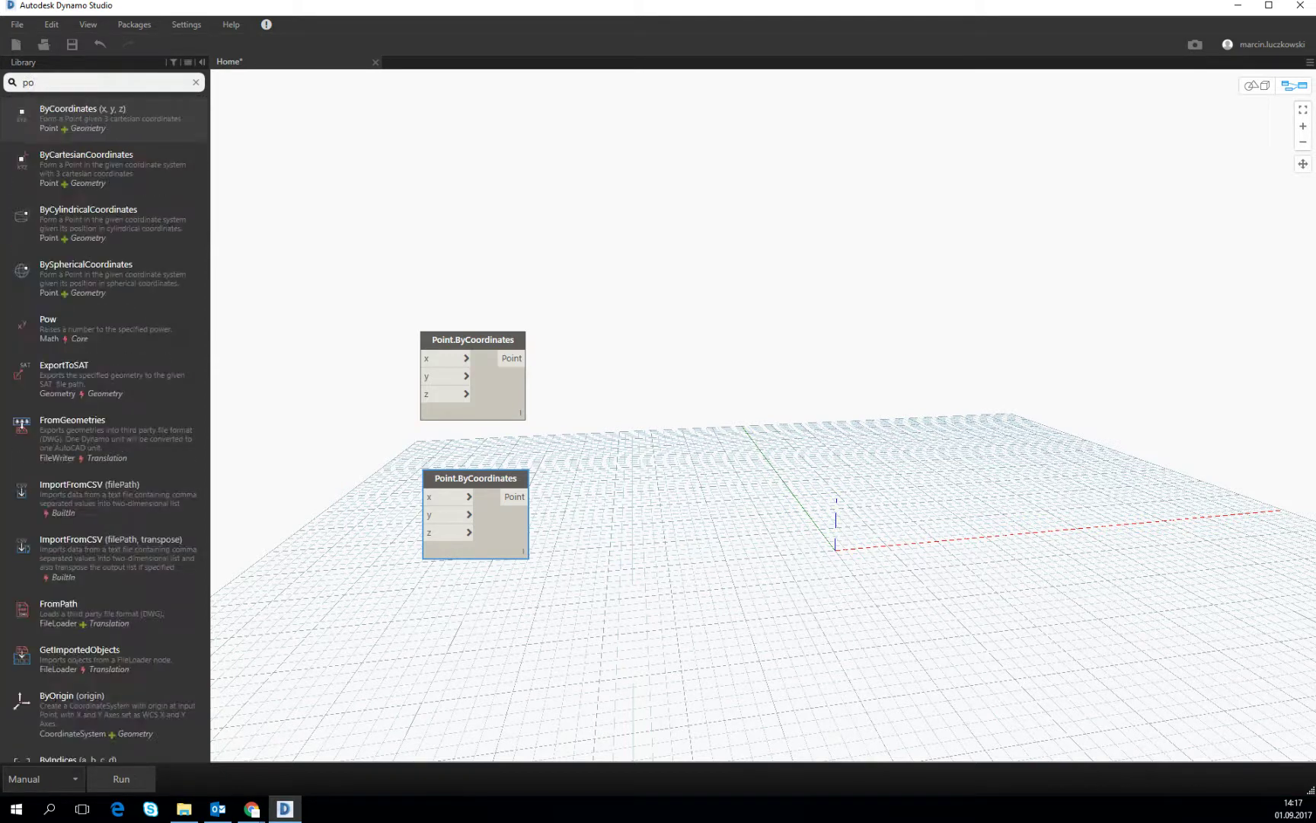
type("in")
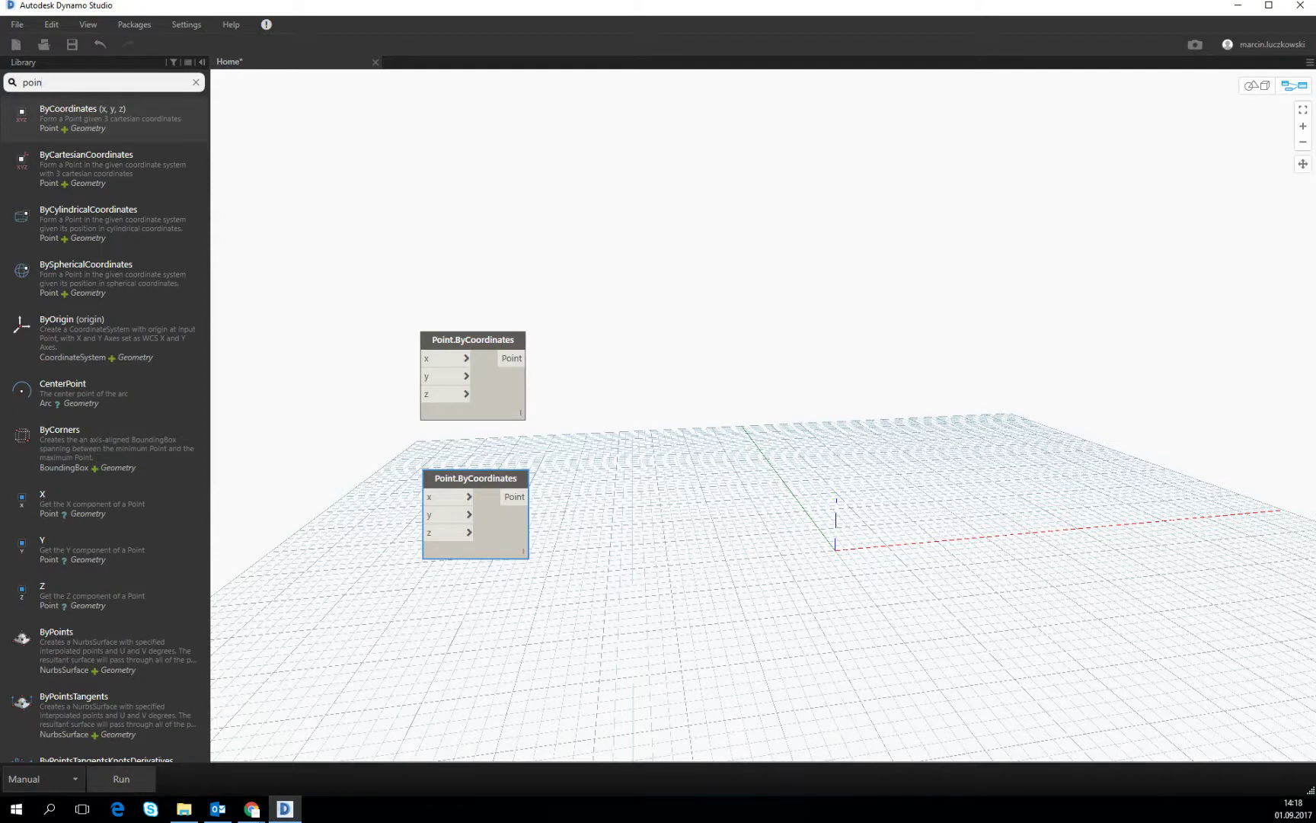
type("t")
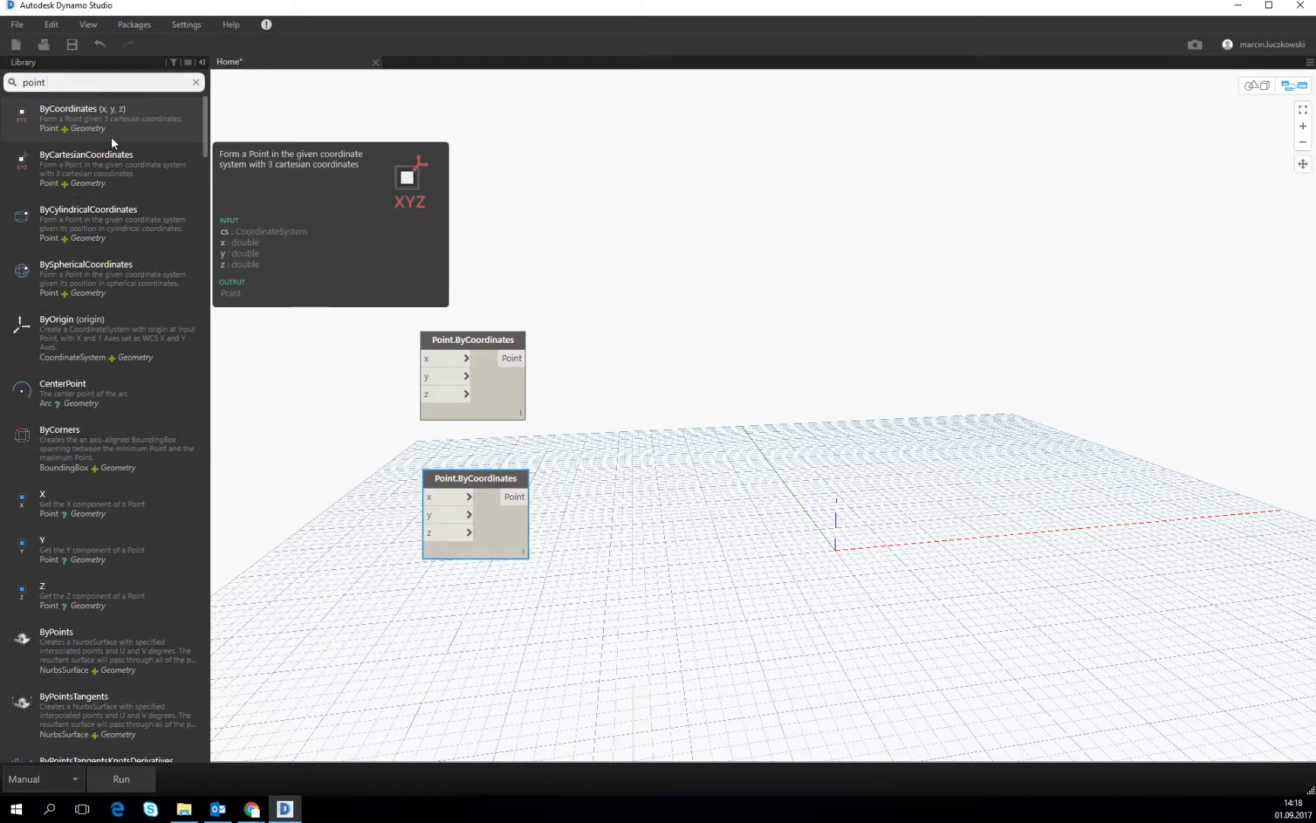
scroll(121, 459, "down", 10)
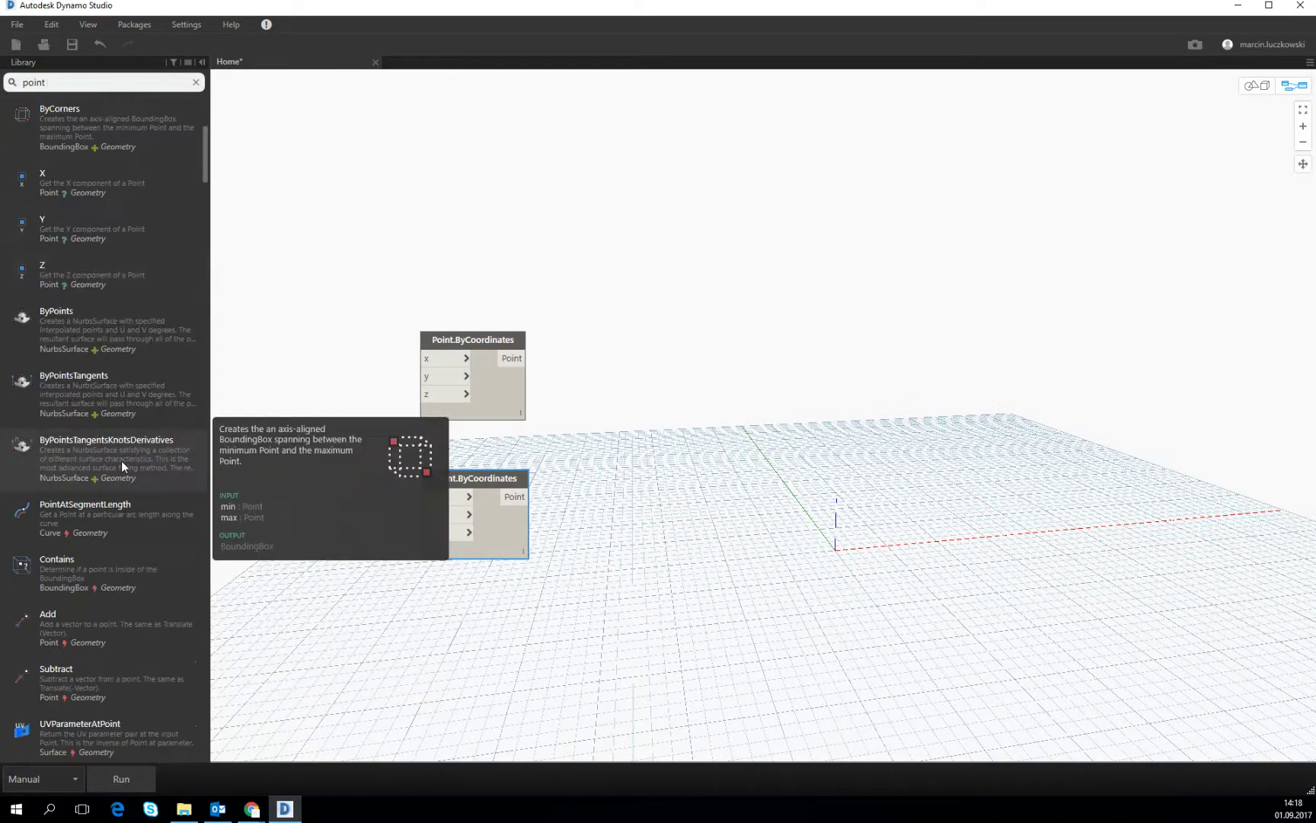
scroll(94, 612, "up", 10)
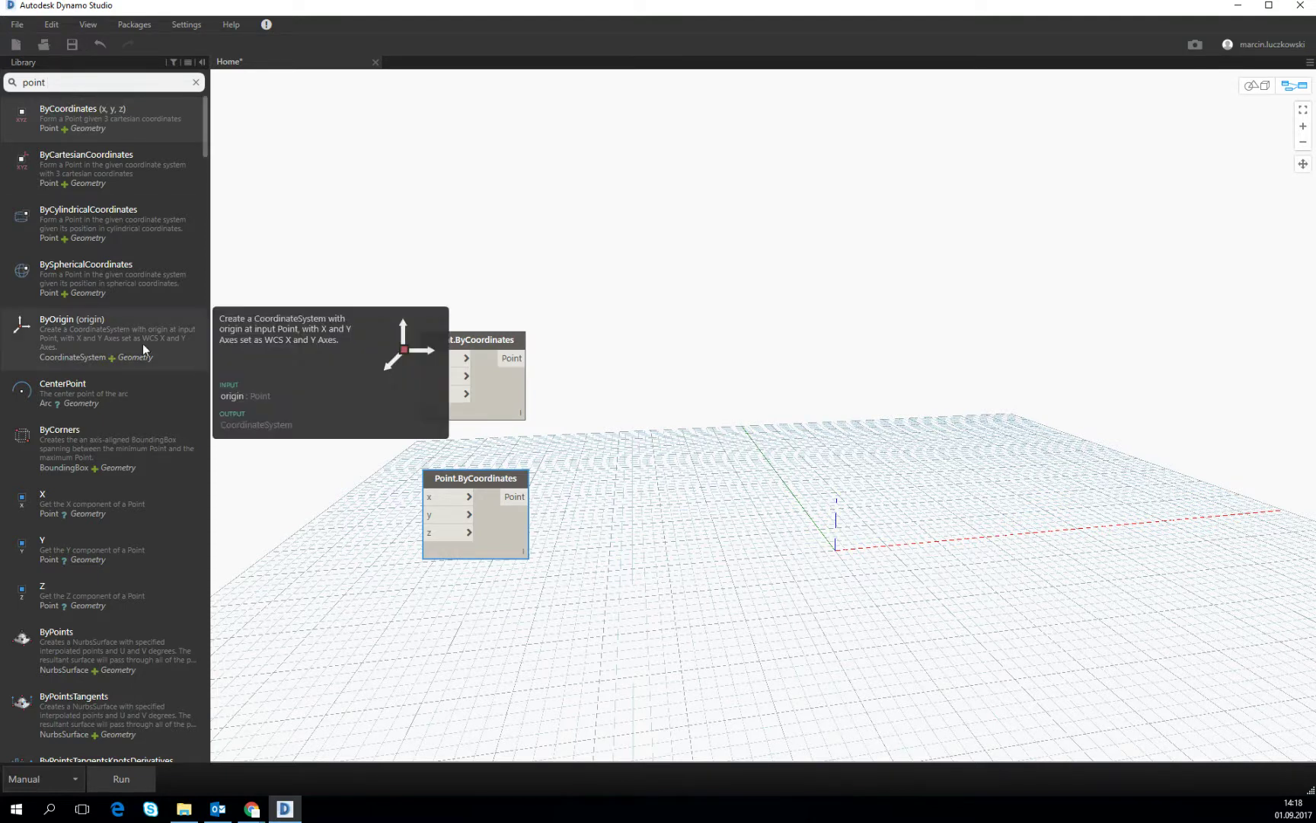
left_click(495, 342)
key("Delete")
Delete the lower point node and add one fresh Point.ByCoordinates (x, y, z), removing the extra copy.
left_click(477, 481)
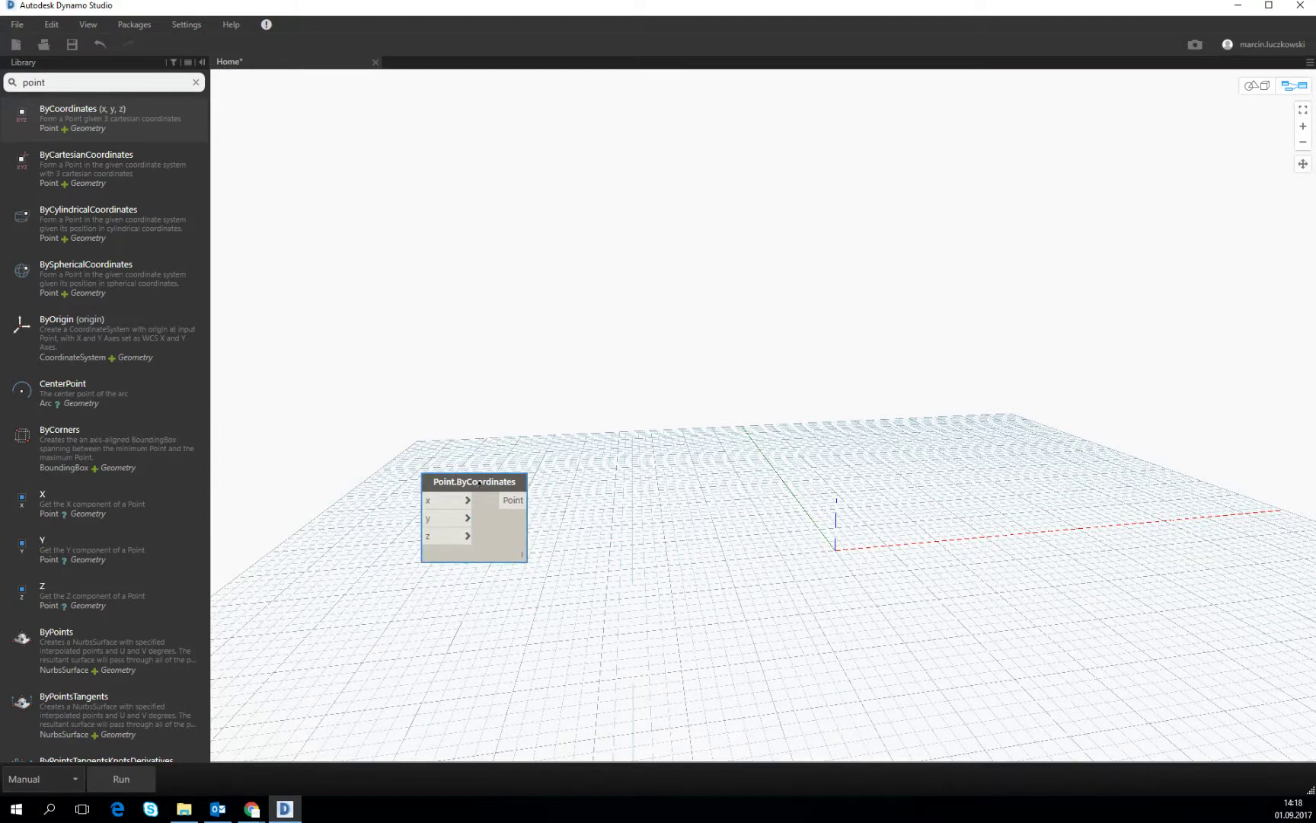
key("Delete")
left_click(115, 130)
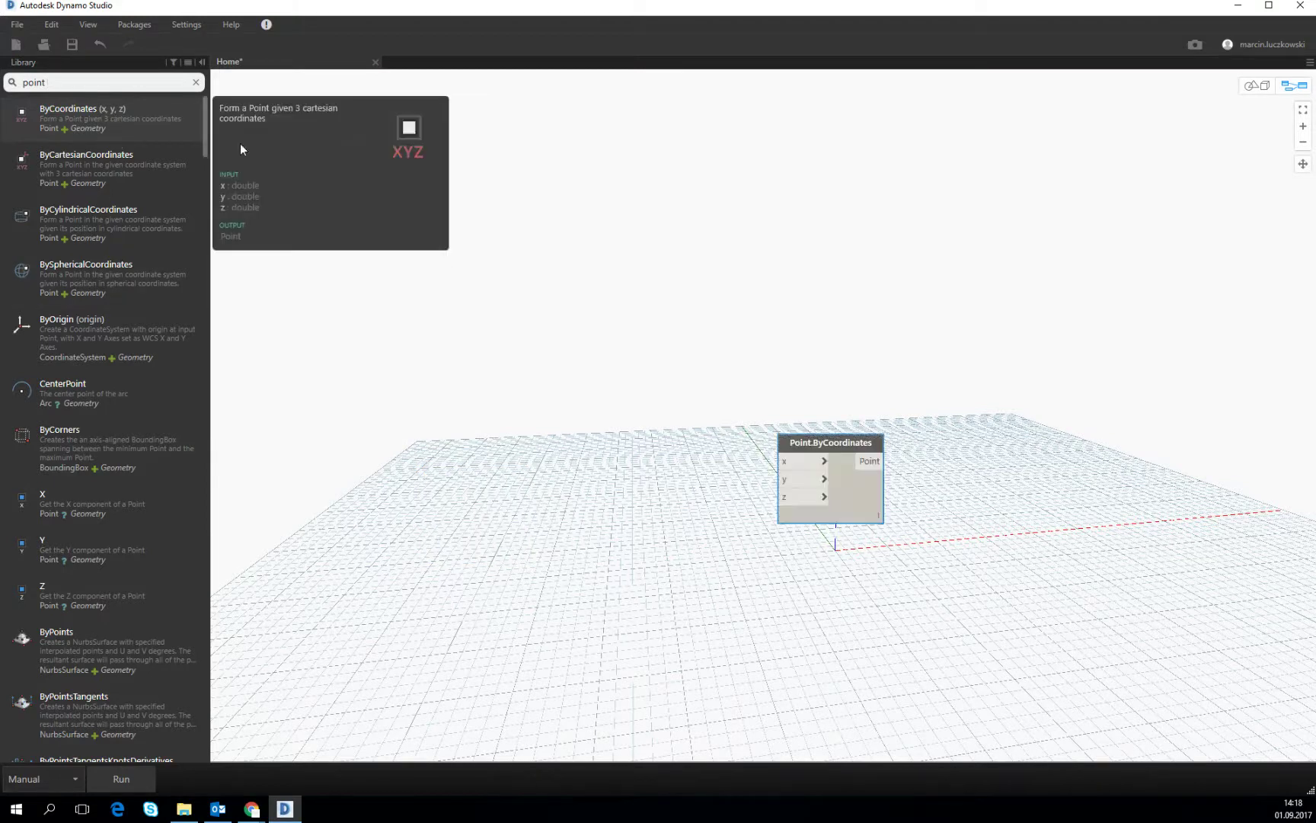
left_click(161, 123)
left_click_drag(861, 477, 694, 425)
key("Delete")
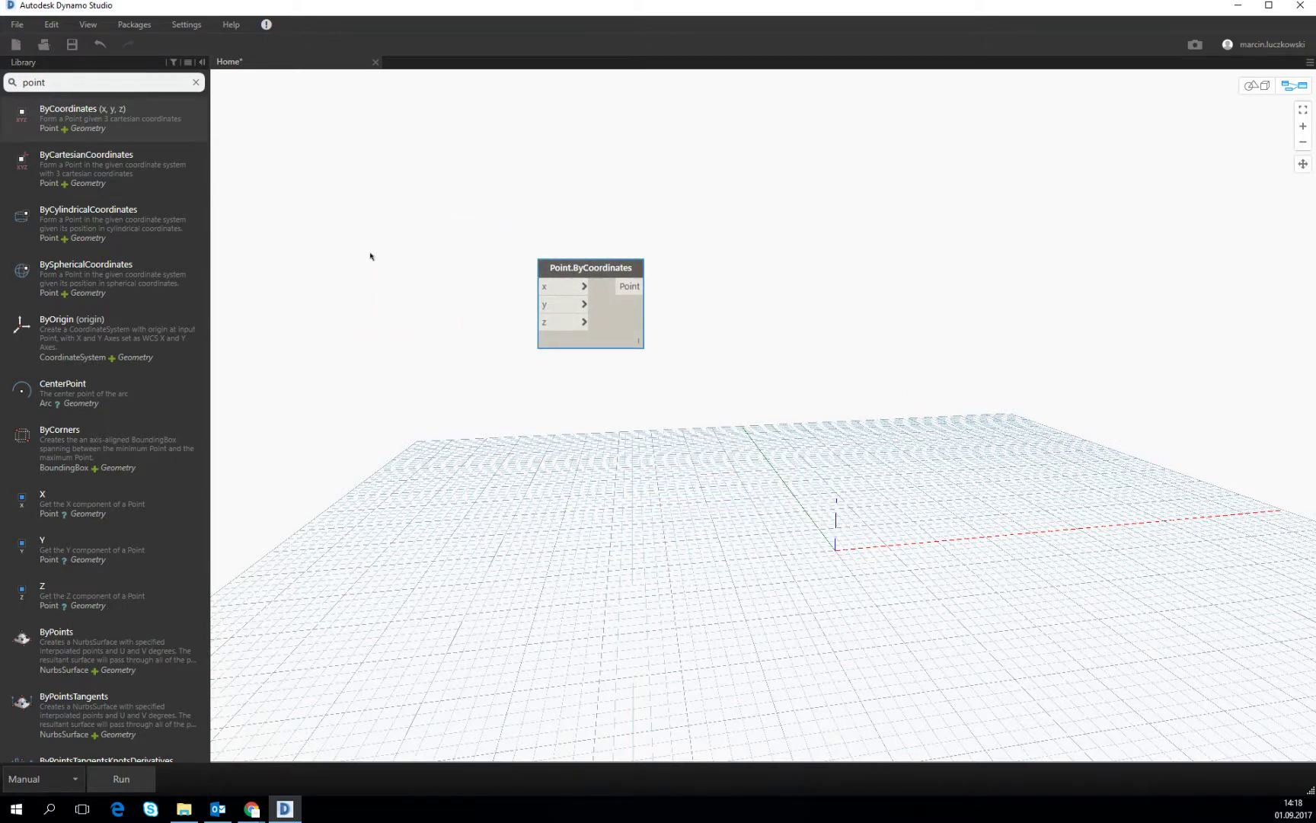
left_click(368, 257)
Create three Code Blocks, each holding 0, left of the point node.
double_click(369, 256)
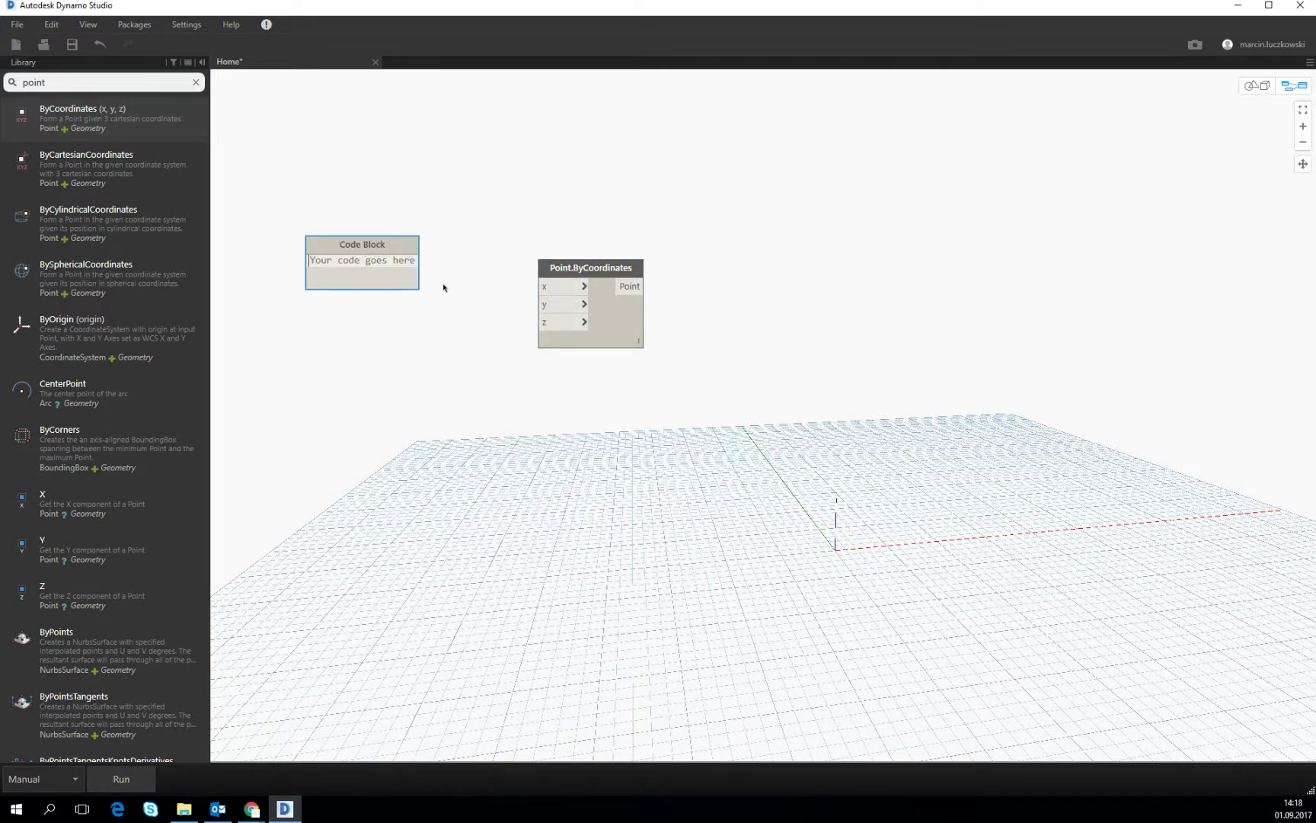
type("0")
left_click(424, 265)
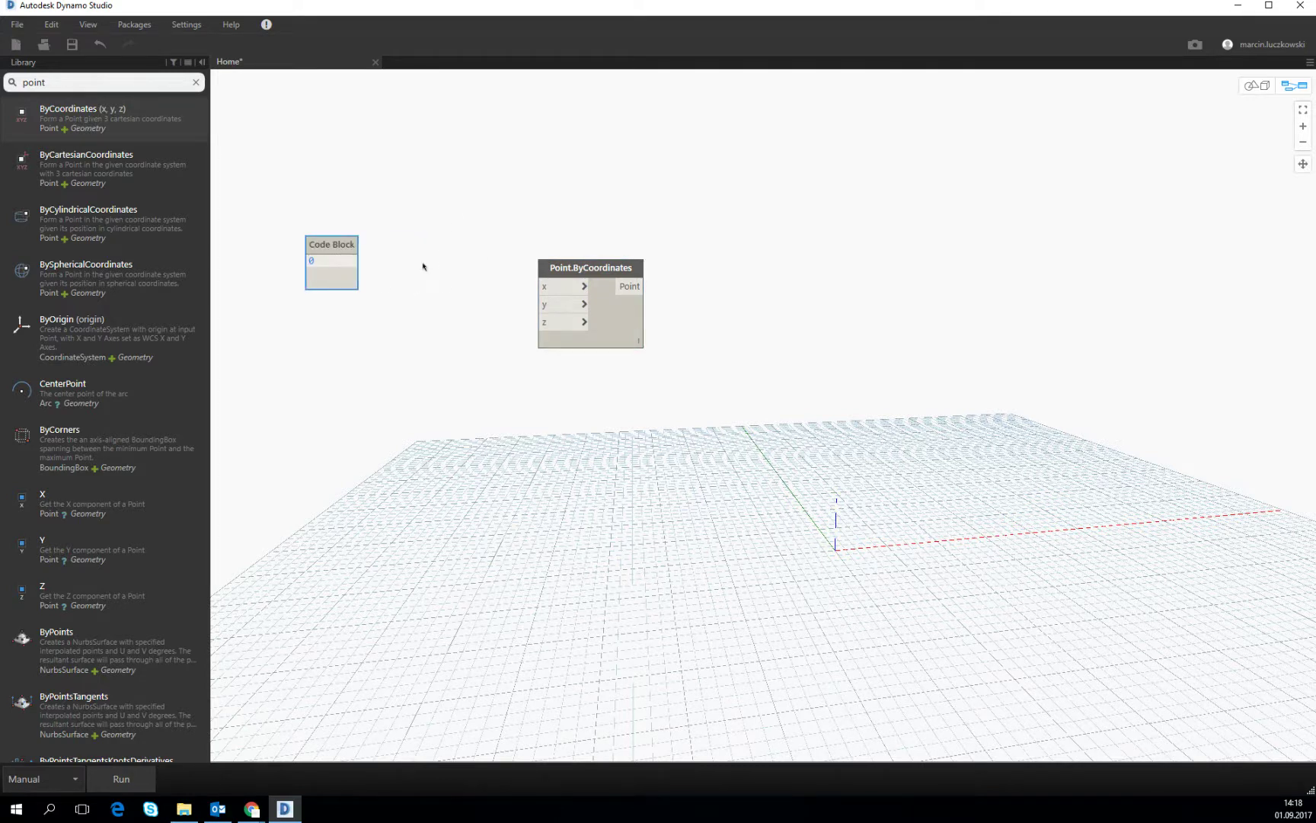
double_click(309, 381)
type("0")
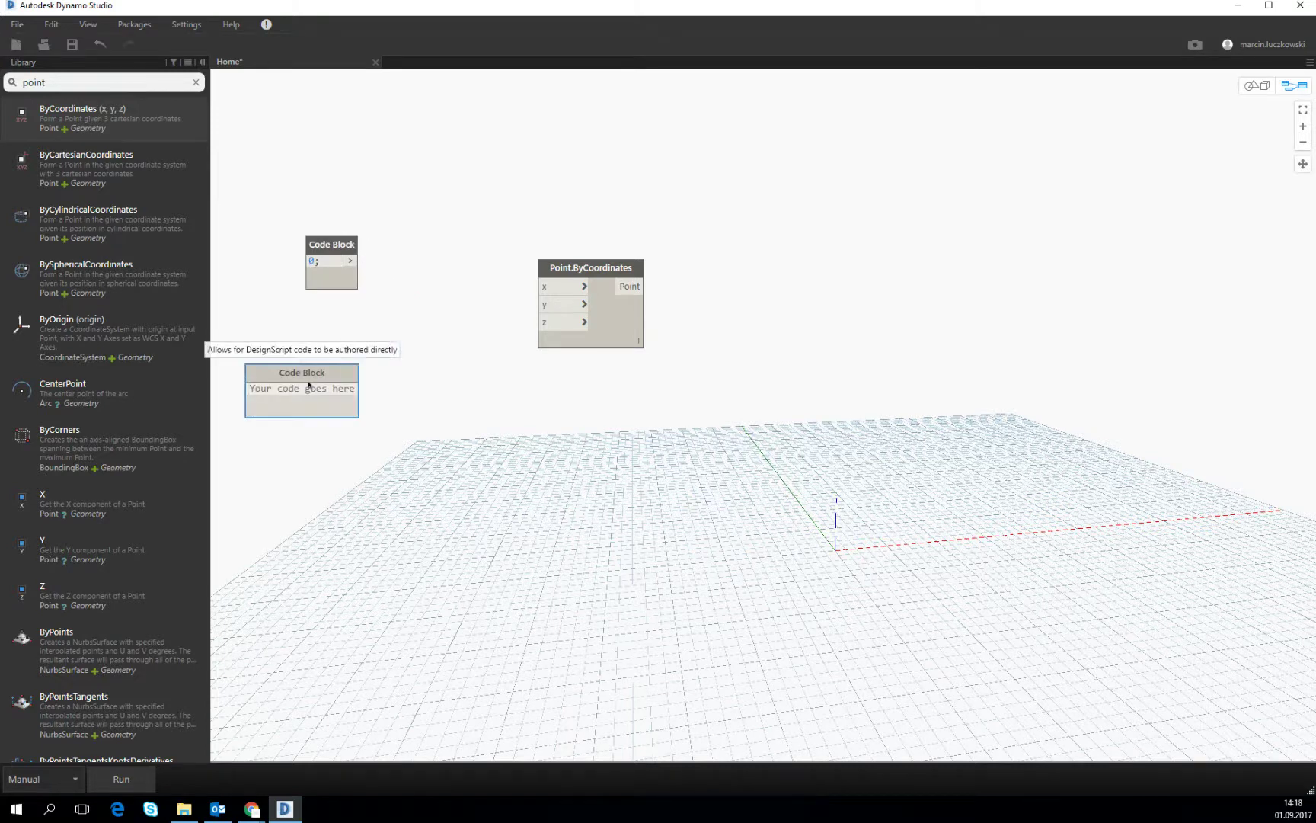
left_click(383, 387)
double_click(322, 460)
type("0")
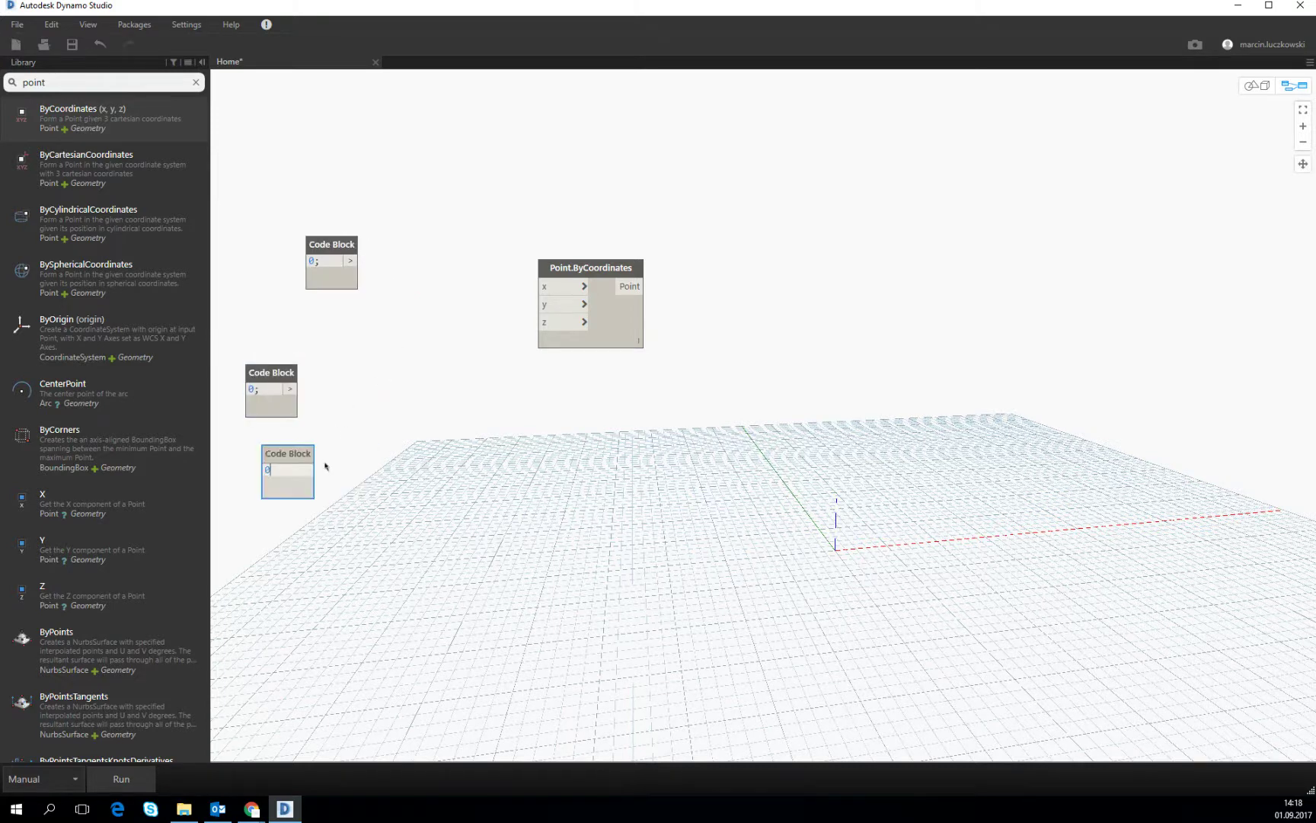
left_click(399, 439)
Wire Code Blocks to the point node's z and y inputs and nudge the middle block.
left_click_drag(306, 470, 298, 389)
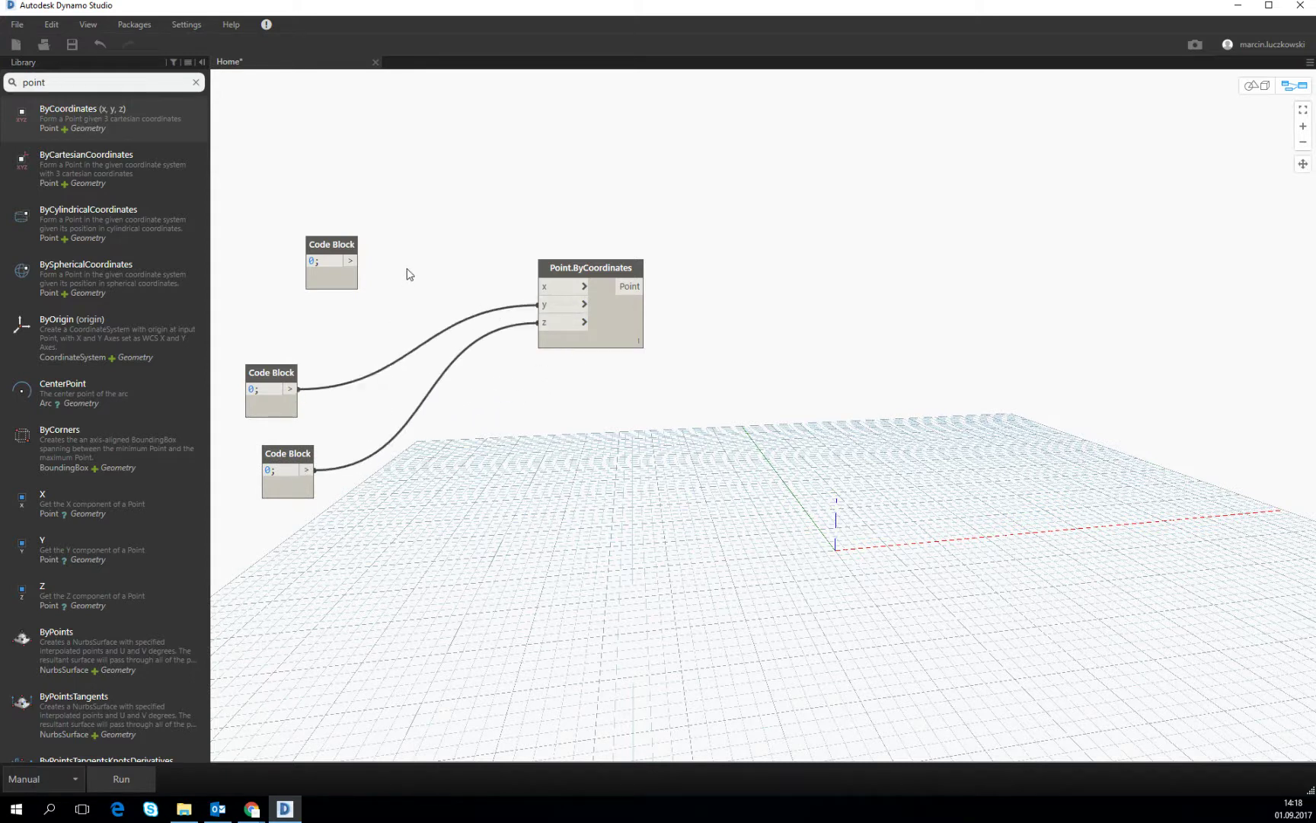
left_click_drag(351, 260, 500, 310)
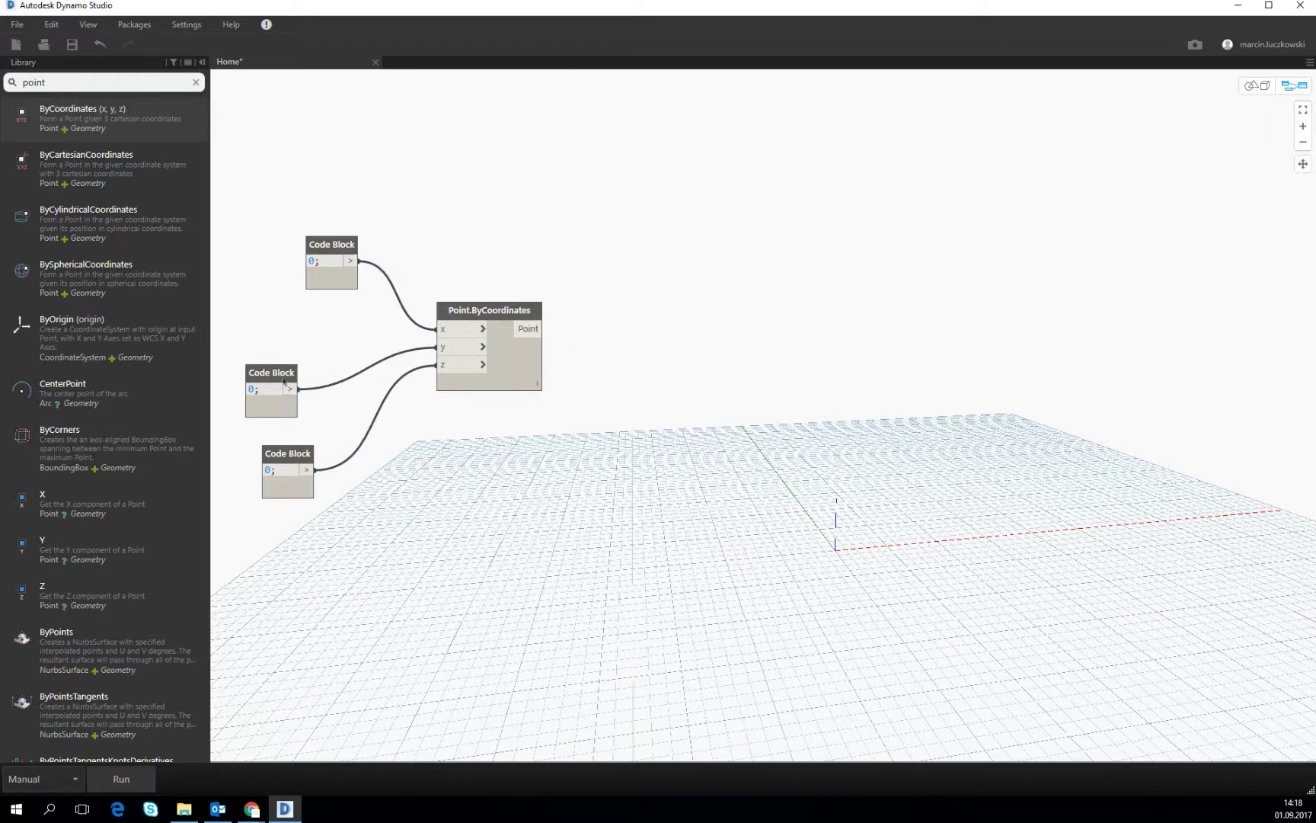
left_click_drag(284, 382, 310, 368)
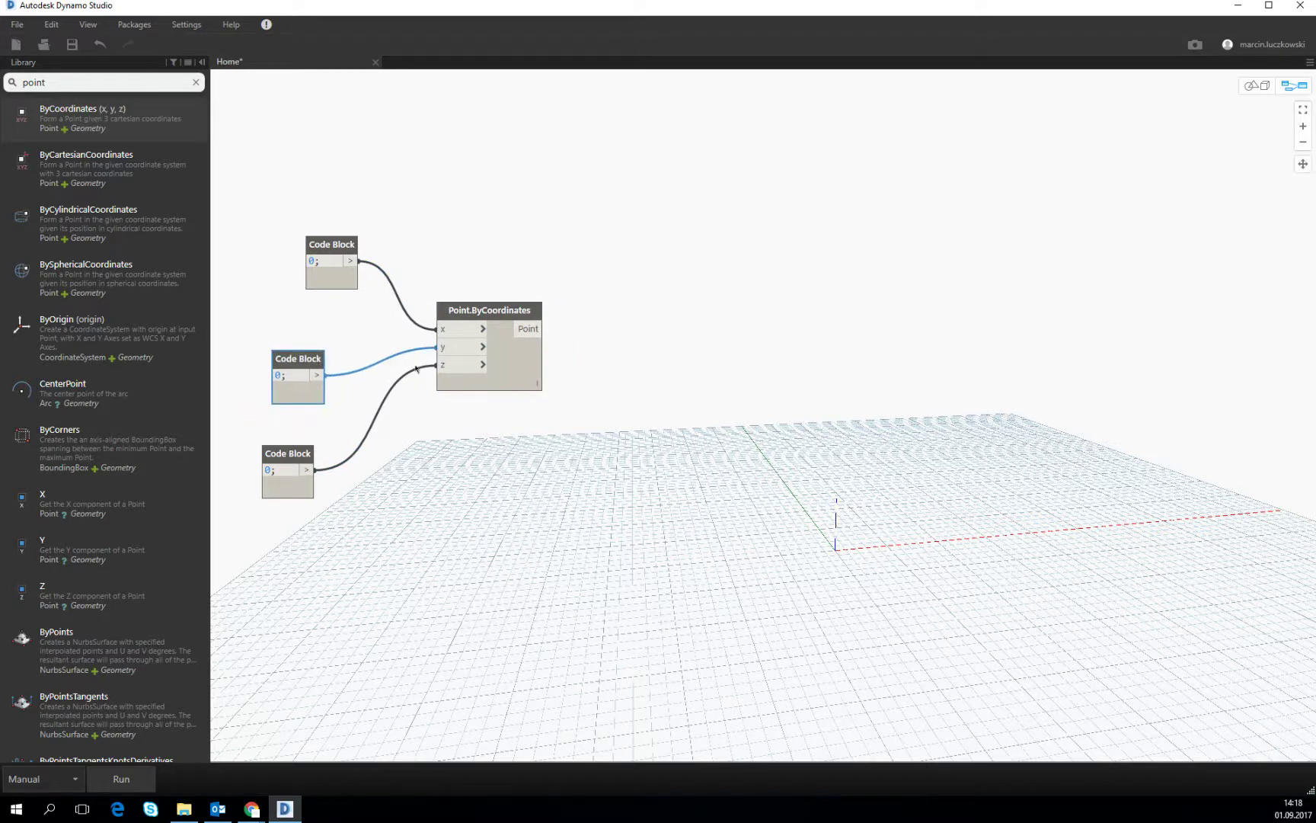
Run the graph and orbit the 3D preview to see the point at (0, 0, 0).
left_click(1253, 86)
scroll(854, 531, "up", 5)
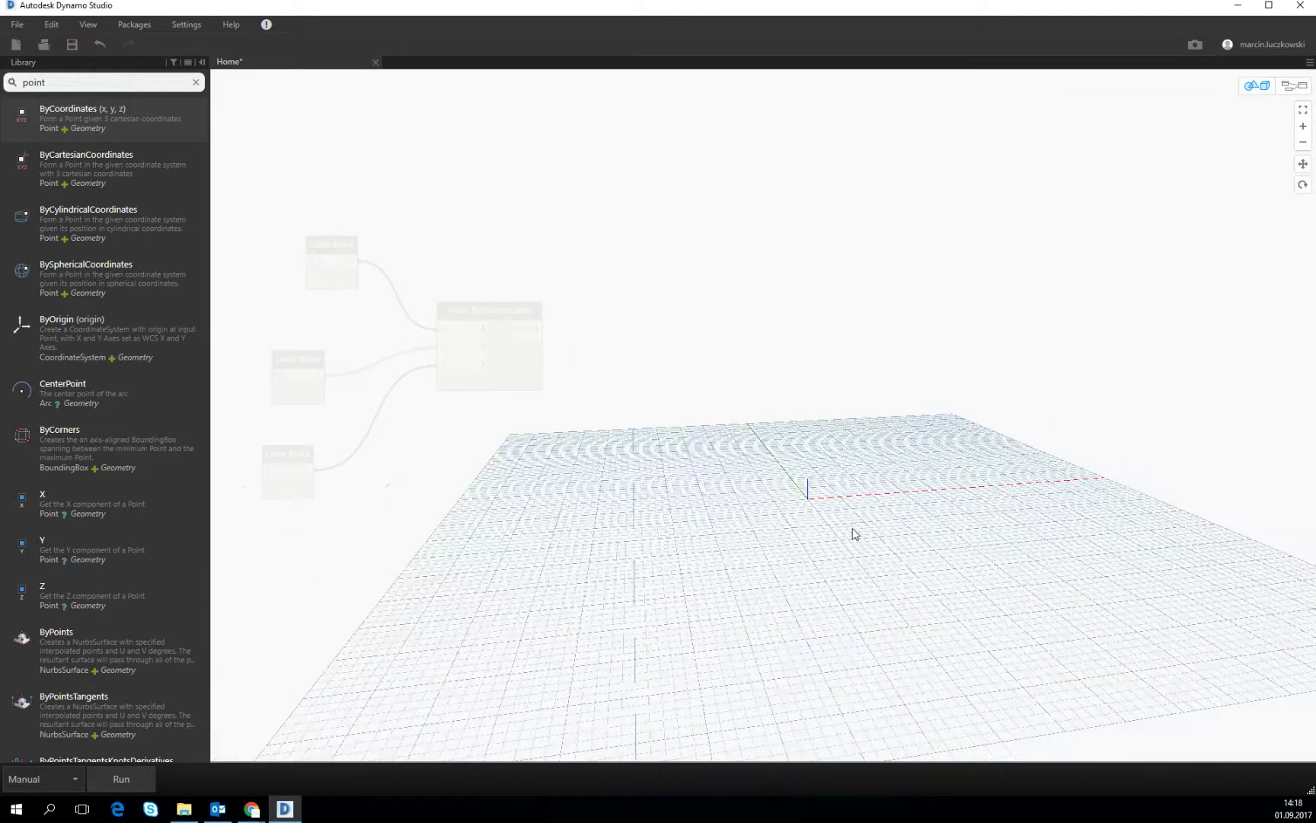
mouse_move(804, 496)
right_mouse_down()
mouse_move(873, 661)
mouse_move(802, 603)
mouse_move(743, 599)
mouse_move(834, 551)
mouse_move(893, 616)
mouse_move(860, 641)
mouse_move(768, 662)
right_mouse_up()
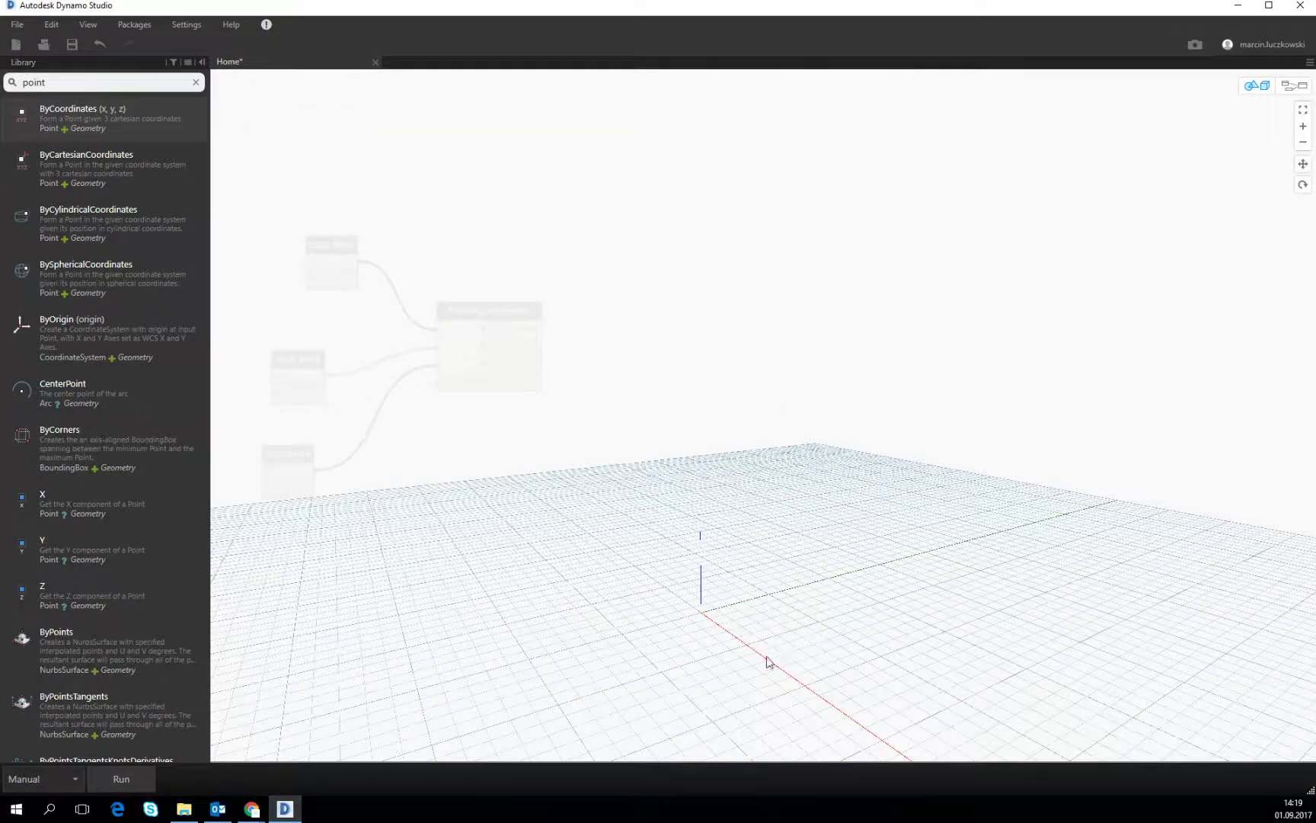
left_click(113, 785)
right_click_drag(772, 556, 732, 634)
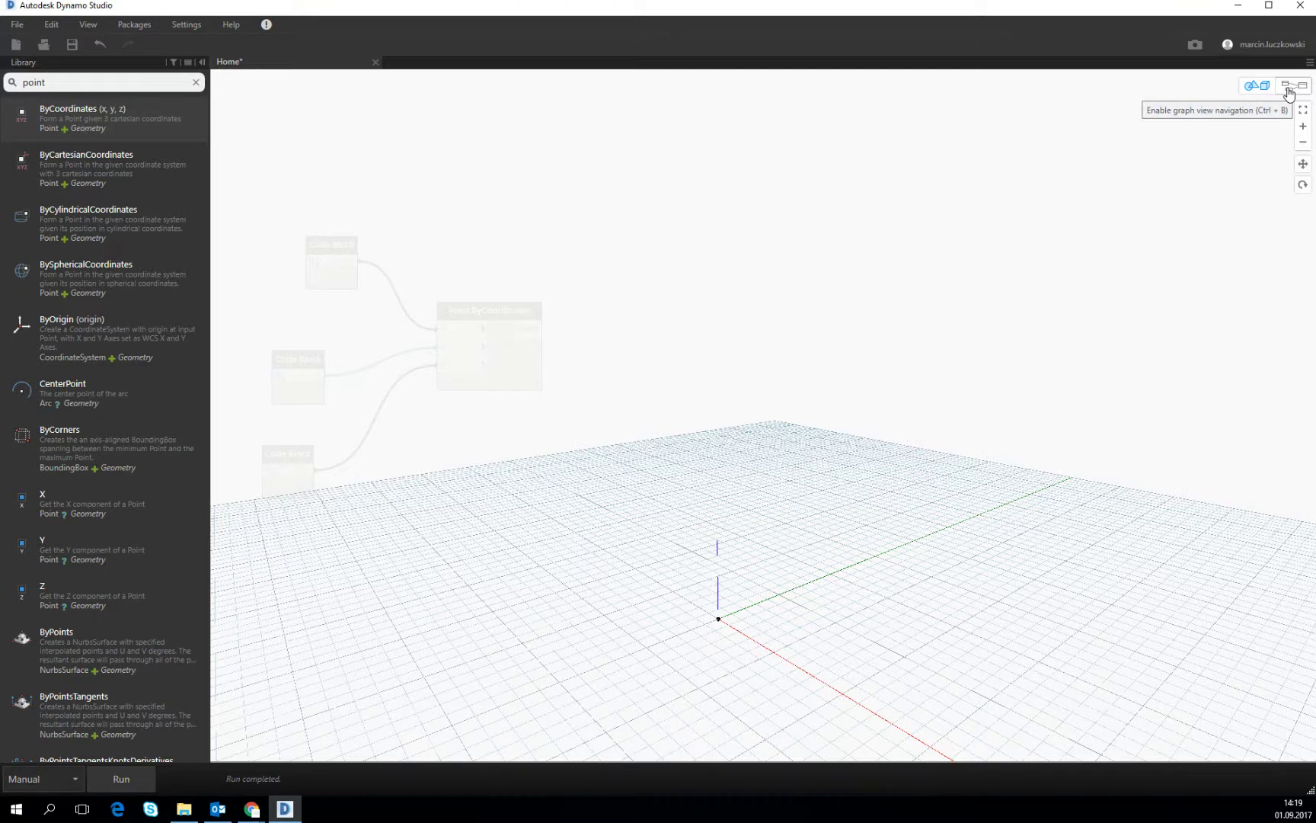
left_click(1289, 92)
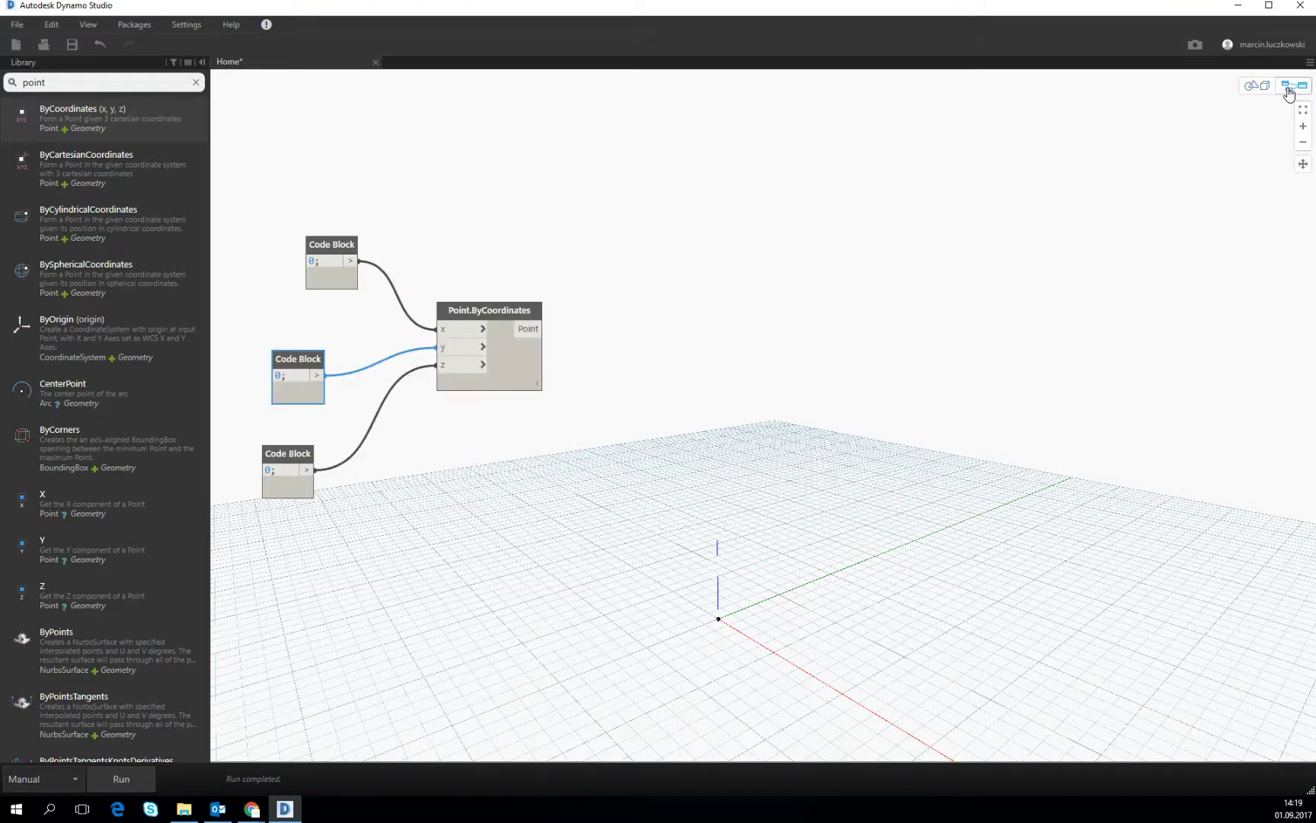
left_click(1288, 92)
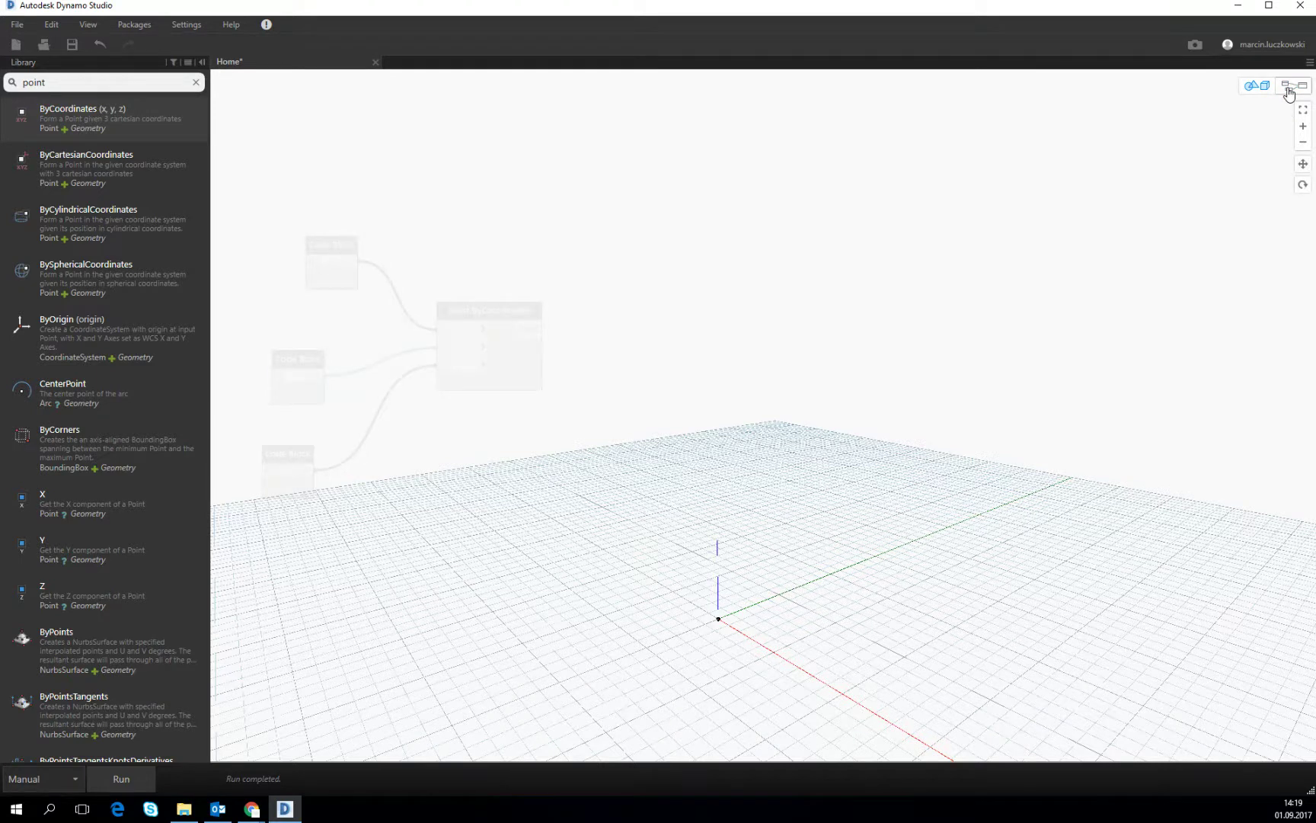